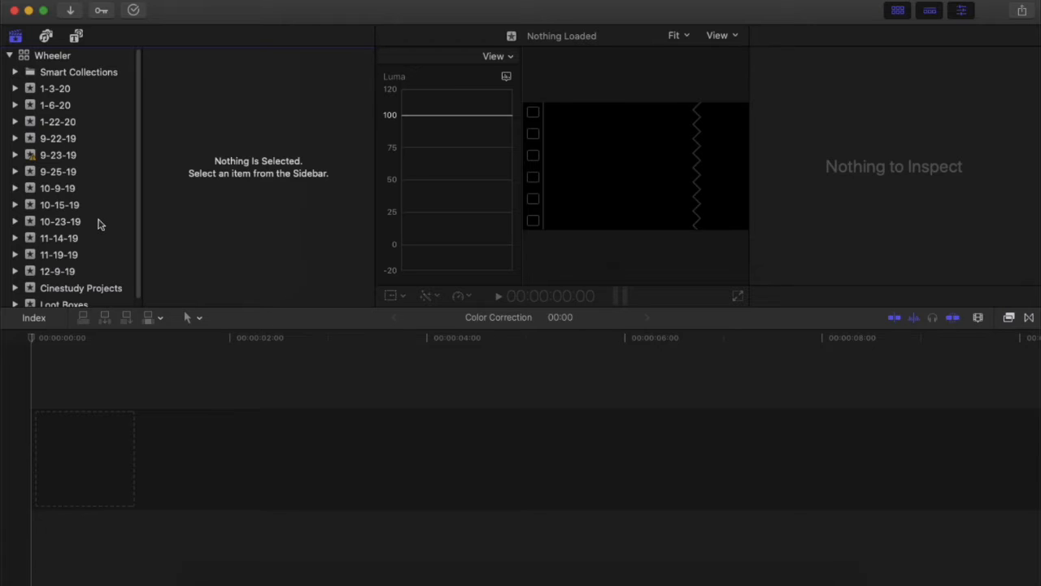
Step: Switch to Finder, check the two source clips in the Color Grade folder within Video Projects, and return to Final Cut Pro
click(30, 11)
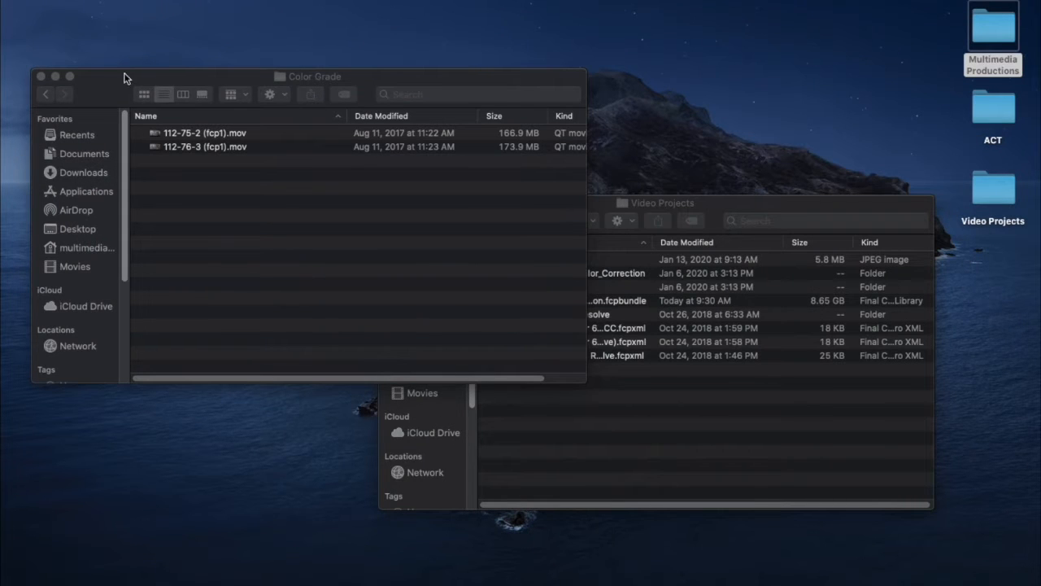
click(46, 94)
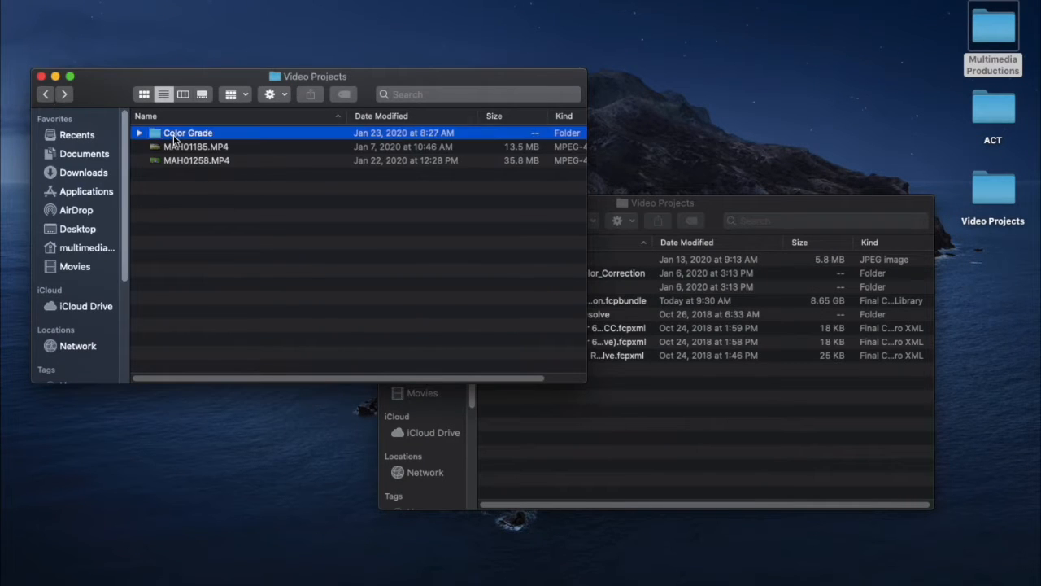
double_click(171, 132)
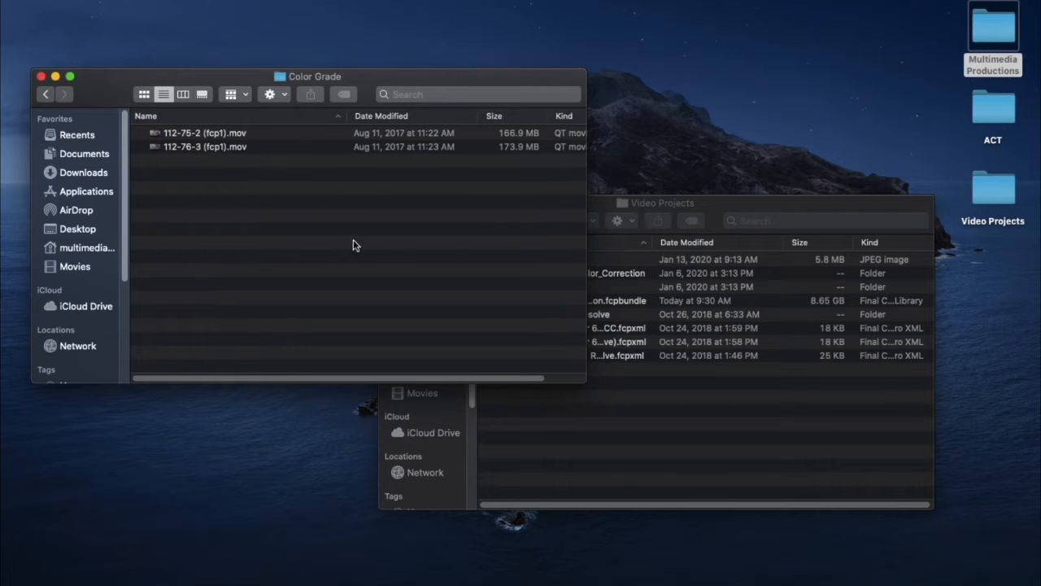
click(215, 145)
shift+click(214, 133)
click(274, 227)
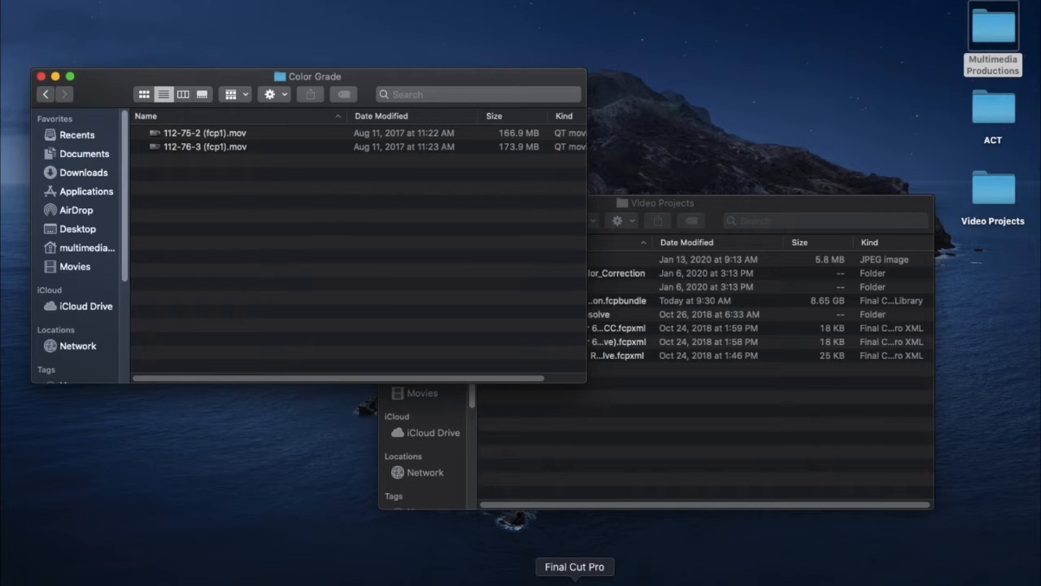
click(575, 579)
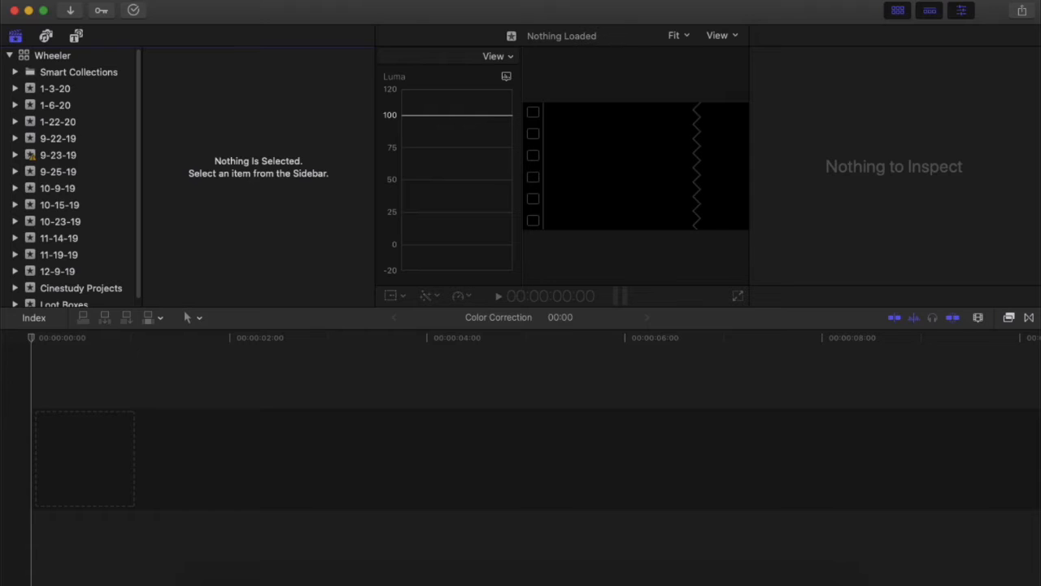
Step: Create a new event named Video Lessons in the Wheeler library, with a new 720p HD project at 23.98p
click(130, 0)
mouse_move(138, 6)
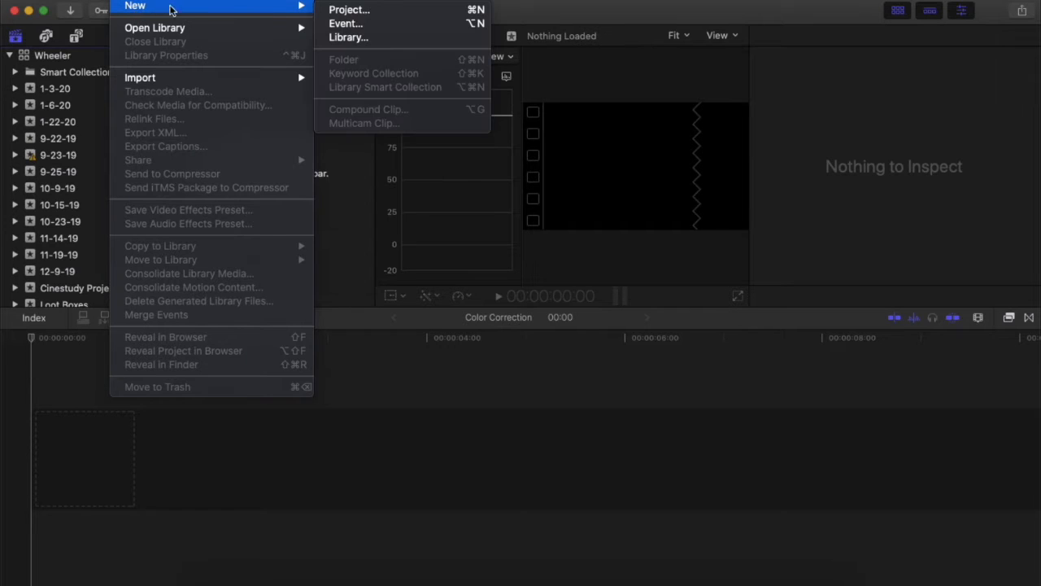
click(341, 24)
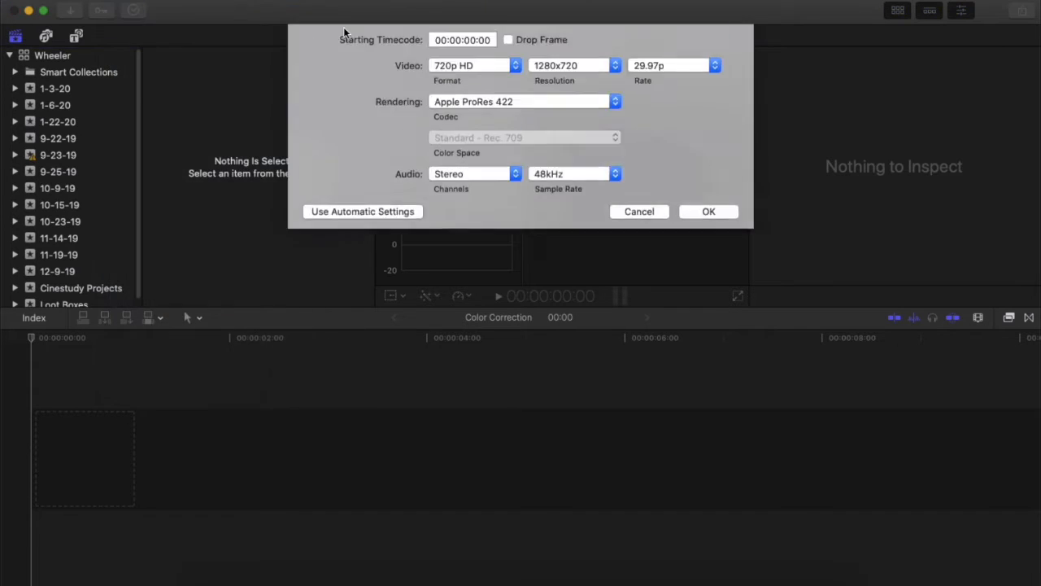
text(Video Lessons)
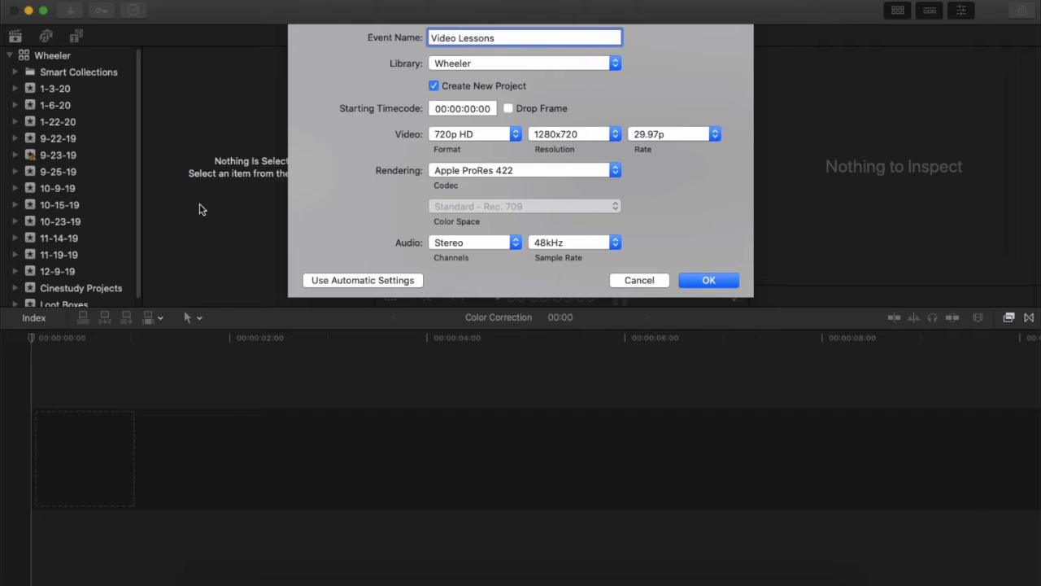
drag(521, 38, 402, 41)
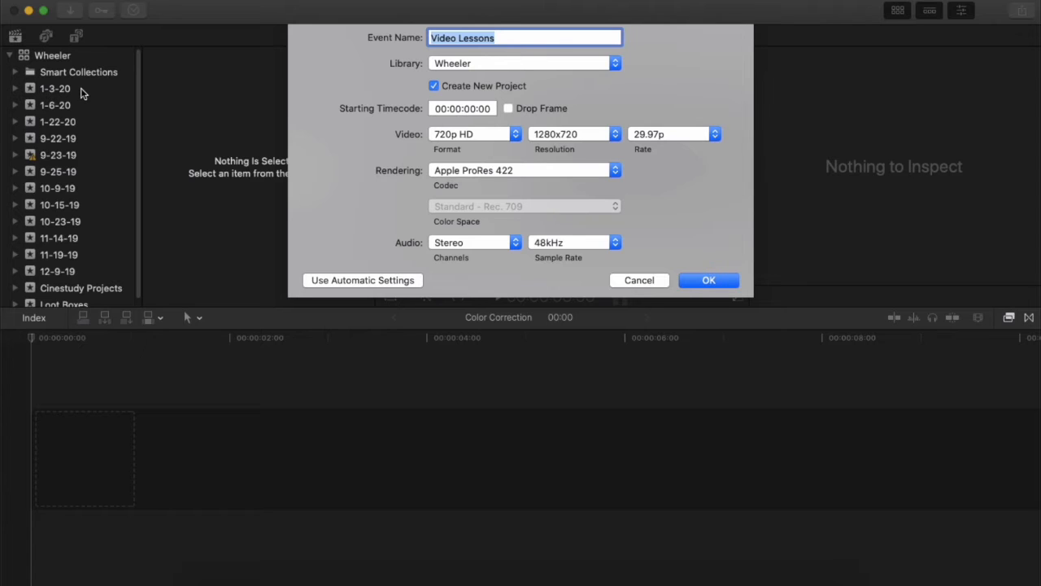
click(719, 135)
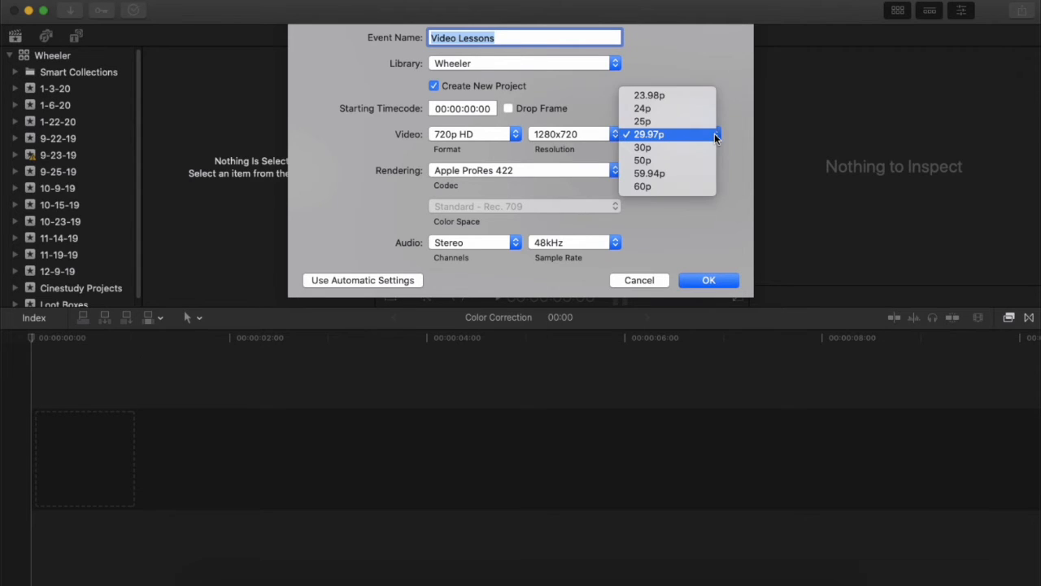
click(710, 96)
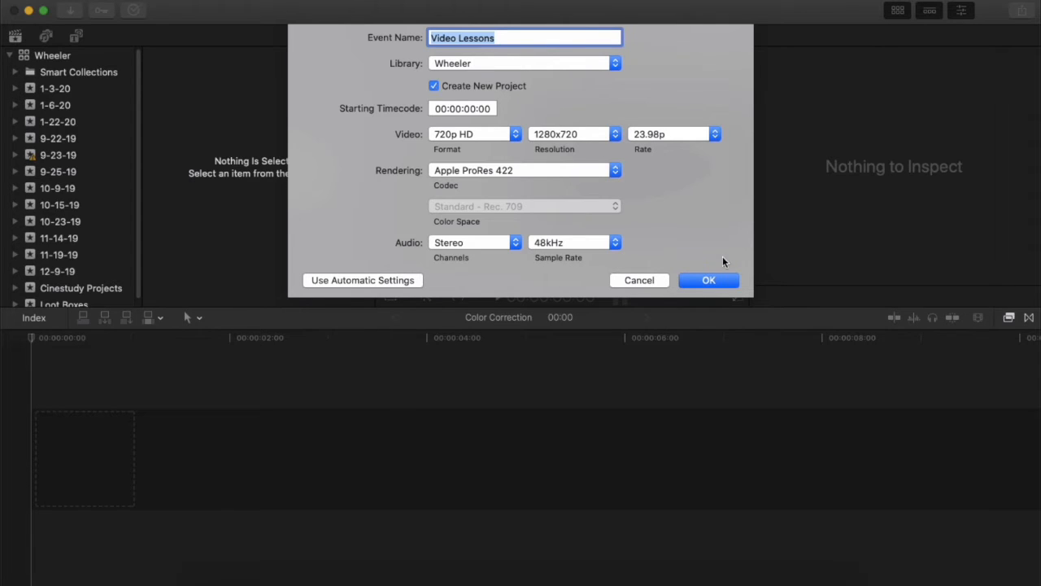
click(722, 280)
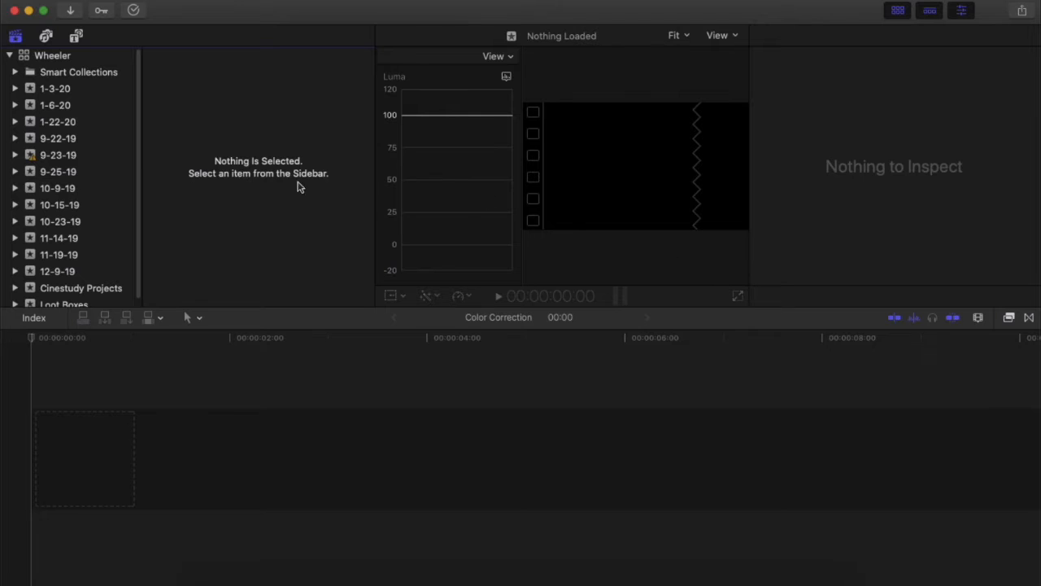
Step: Rename the untitled project in the Video Lessons event as Color Grading 1
click(55, 188)
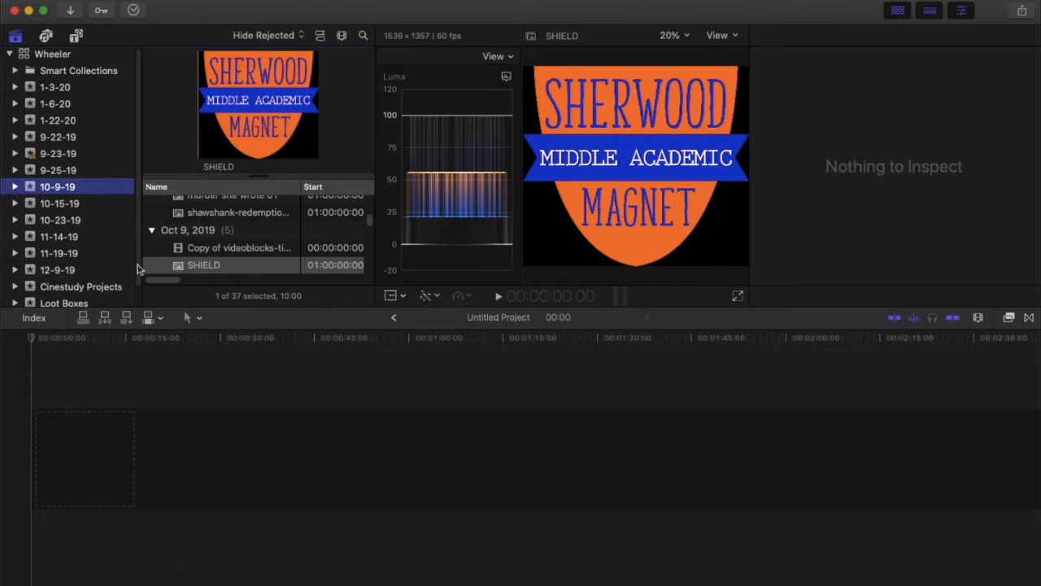
scroll(139, 269, down, 2)
click(65, 299)
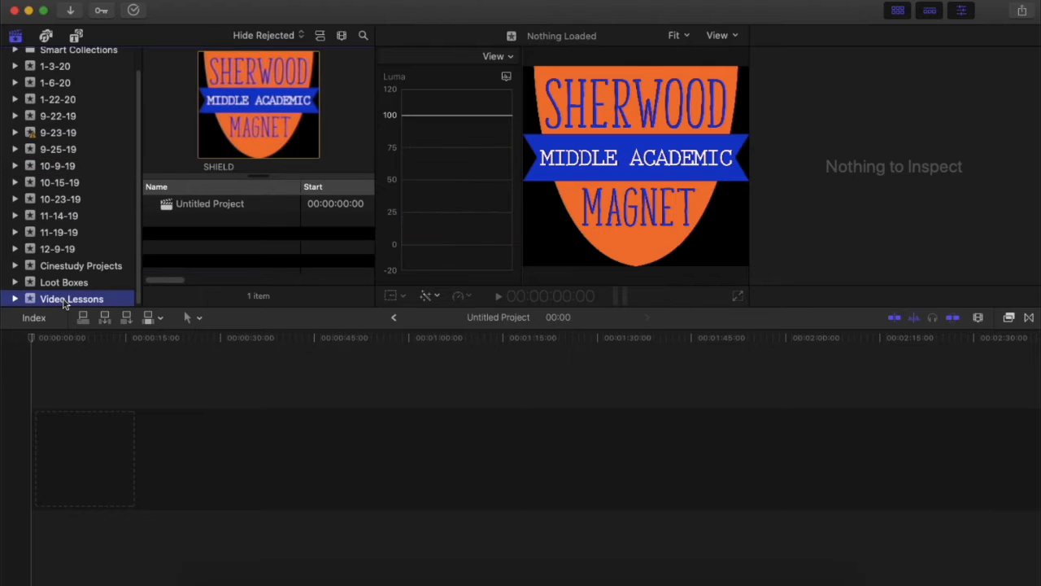
click(217, 208)
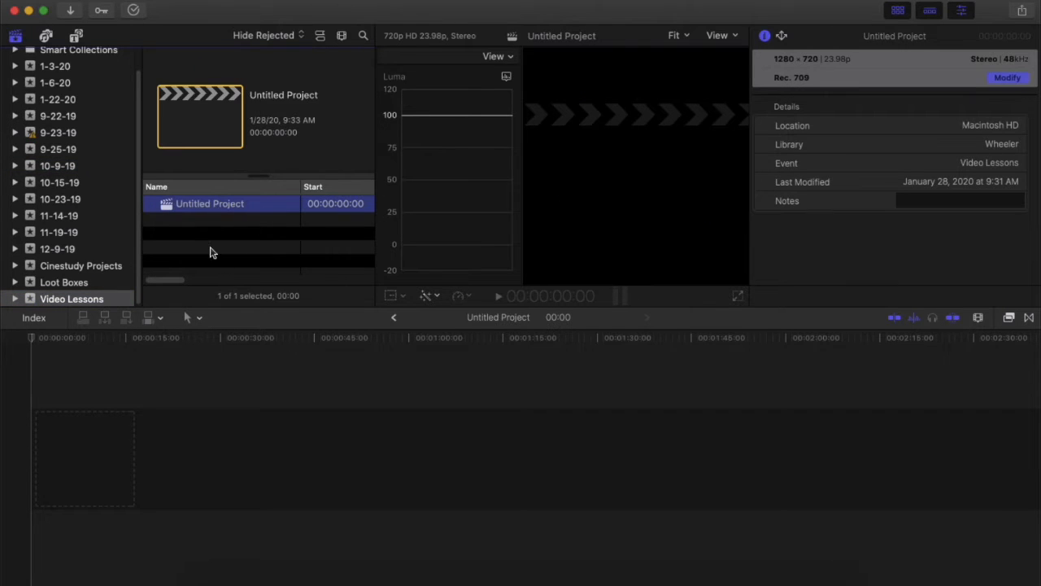
click(239, 207)
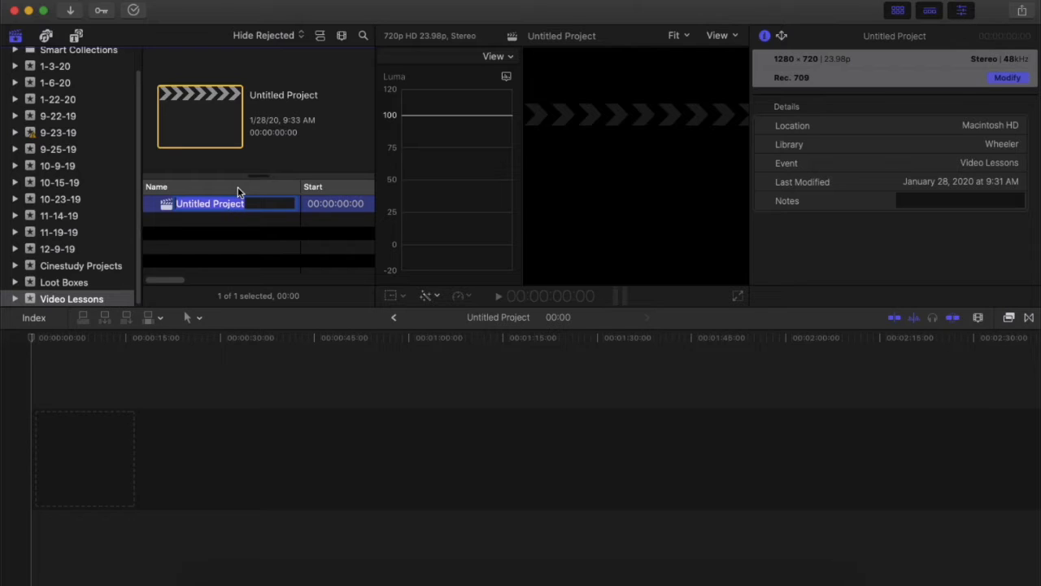
text(Co)
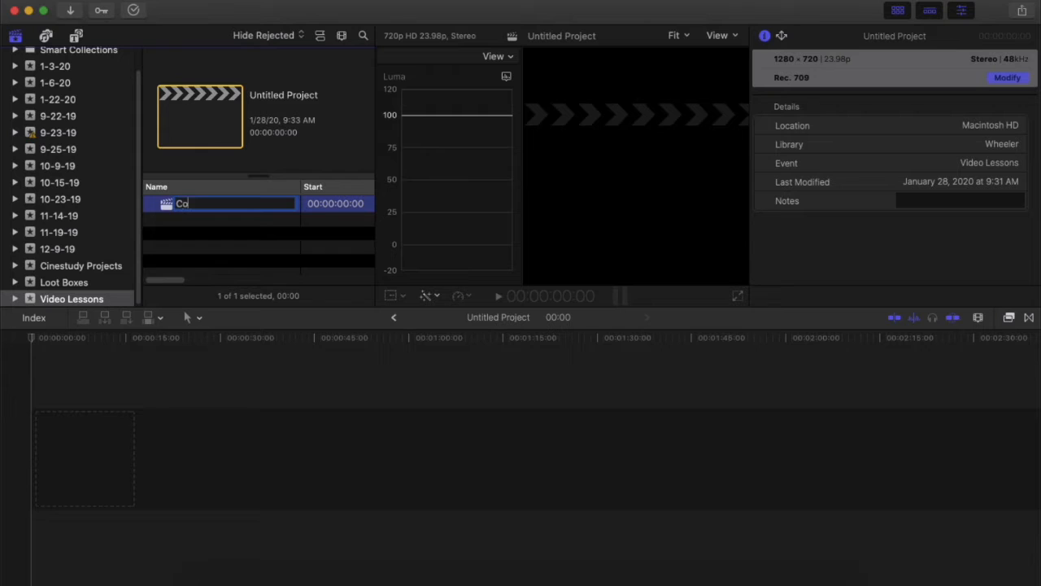
text(lor Grading)
click(244, 240)
click(231, 209)
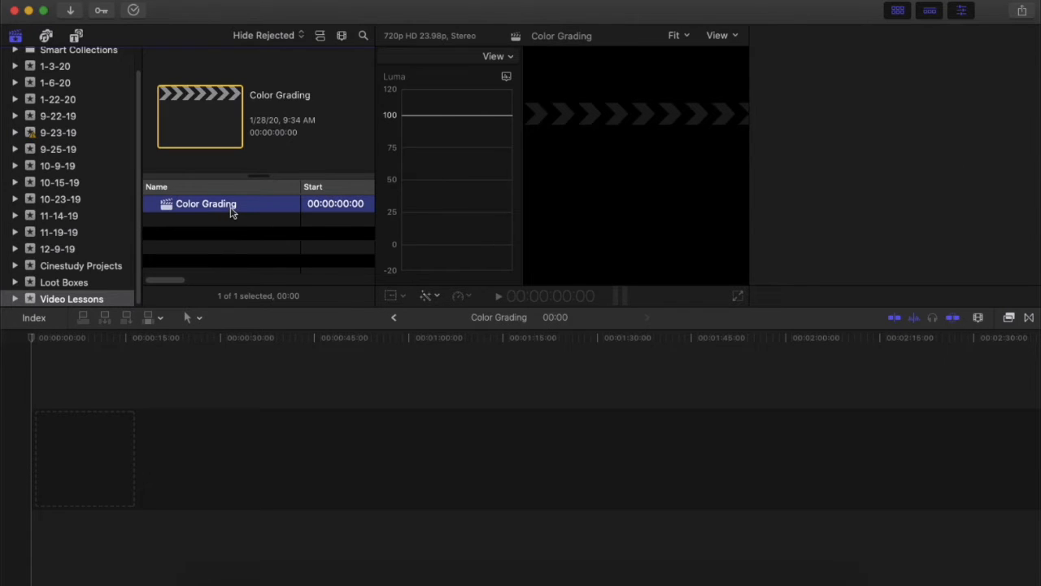
click(242, 205)
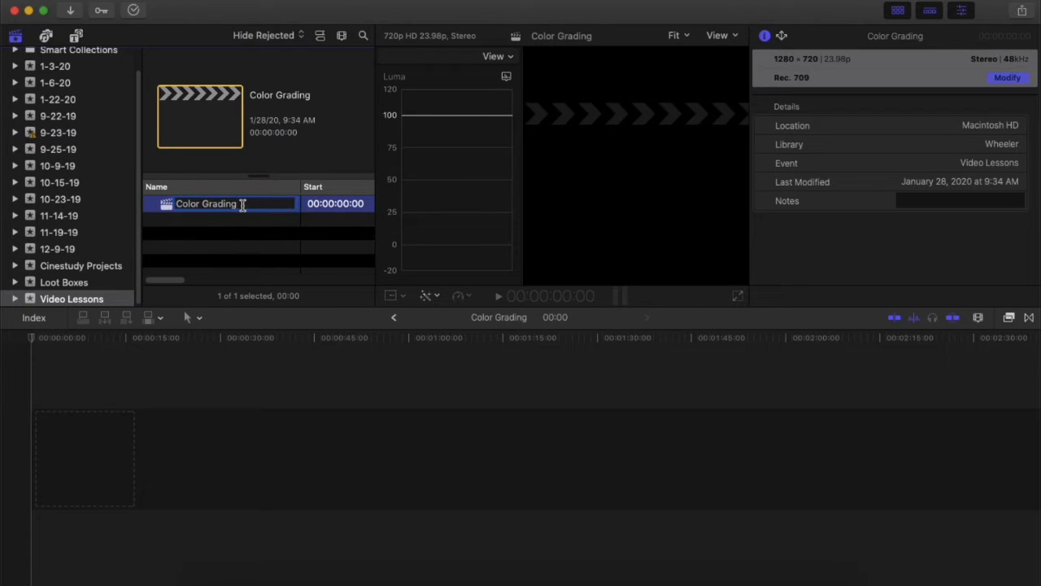
text(1)
key(Return)
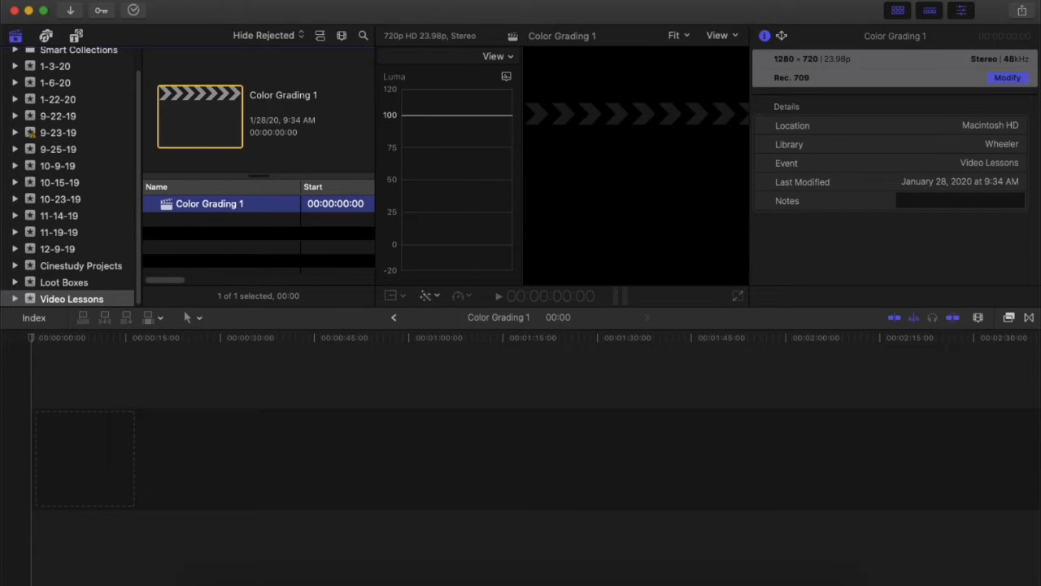
Step: Import both clips from the Color Grade folder into the Video Lessons event, leaving the files in place
click(68, 298)
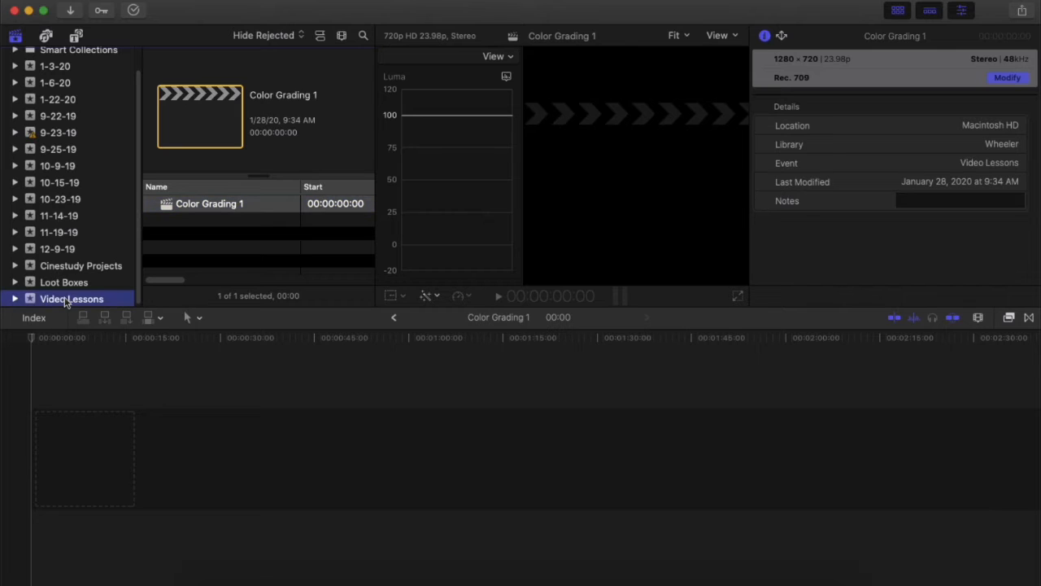
scroll(67, 297, up, 2)
scroll(68, 298, down, 2)
click(69, 10)
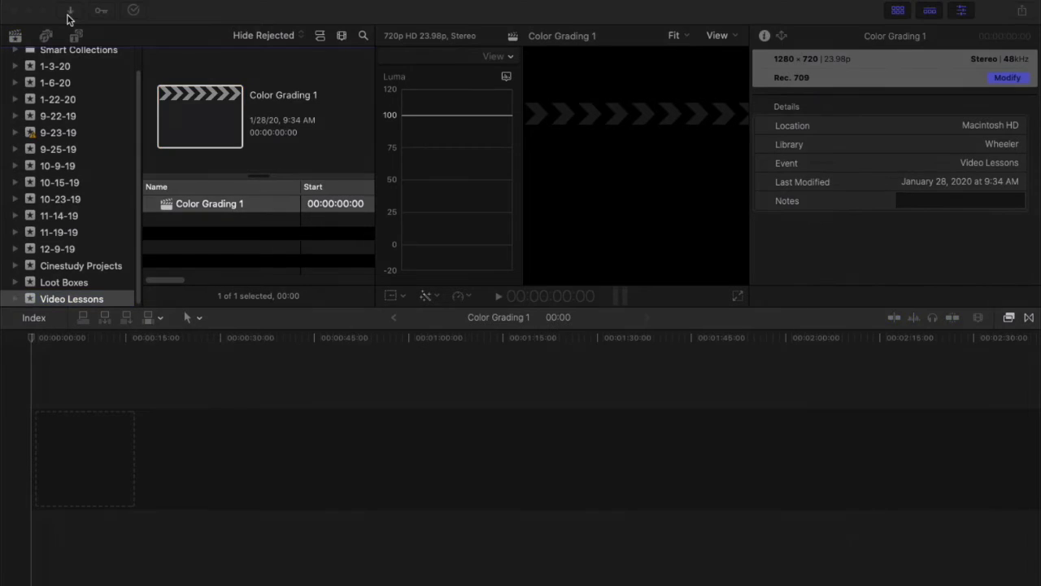
drag(262, 207, 208, 140)
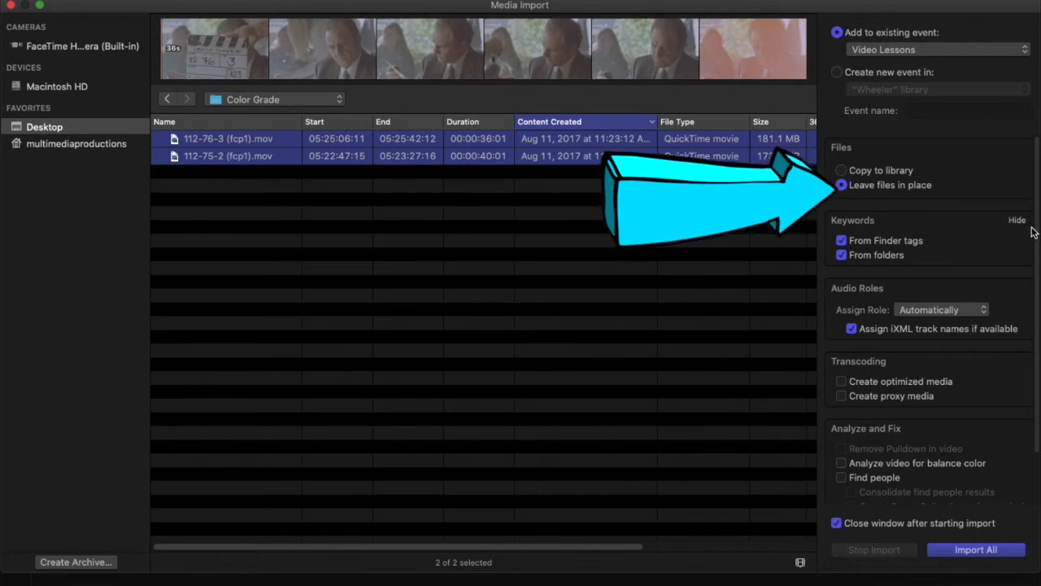
scroll(1035, 230, down, 3)
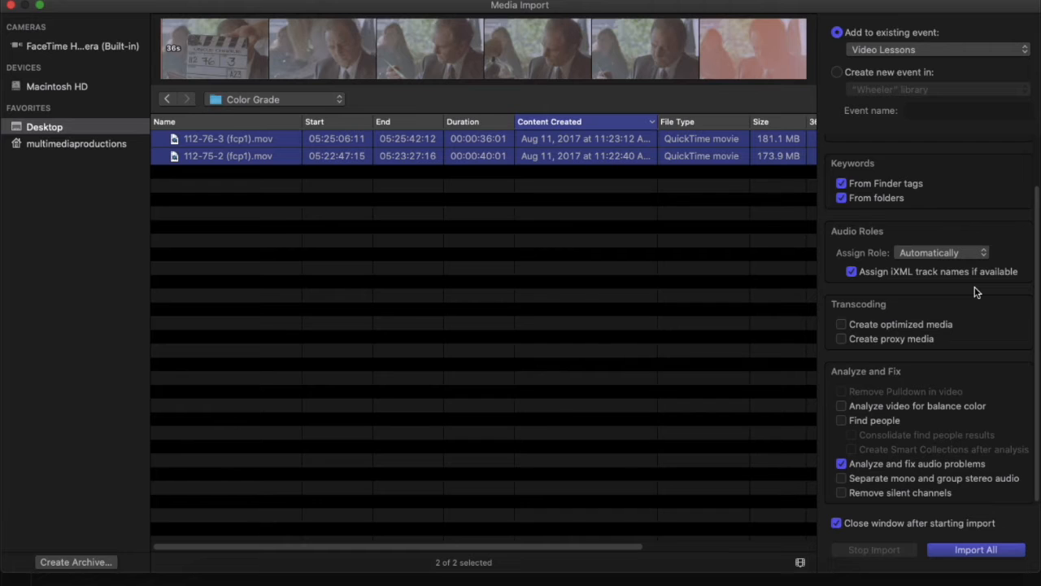
click(971, 553)
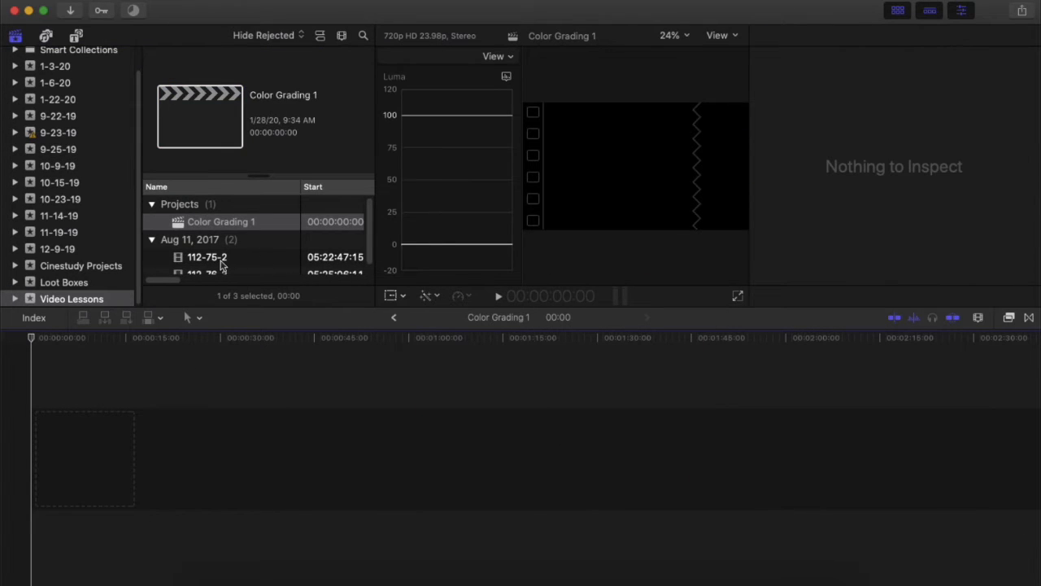
Step: Add clip 112-75-2 to the empty Color Grading 1 timeline and place clip 112-76-3 directly after it
click(221, 260)
click(181, 367)
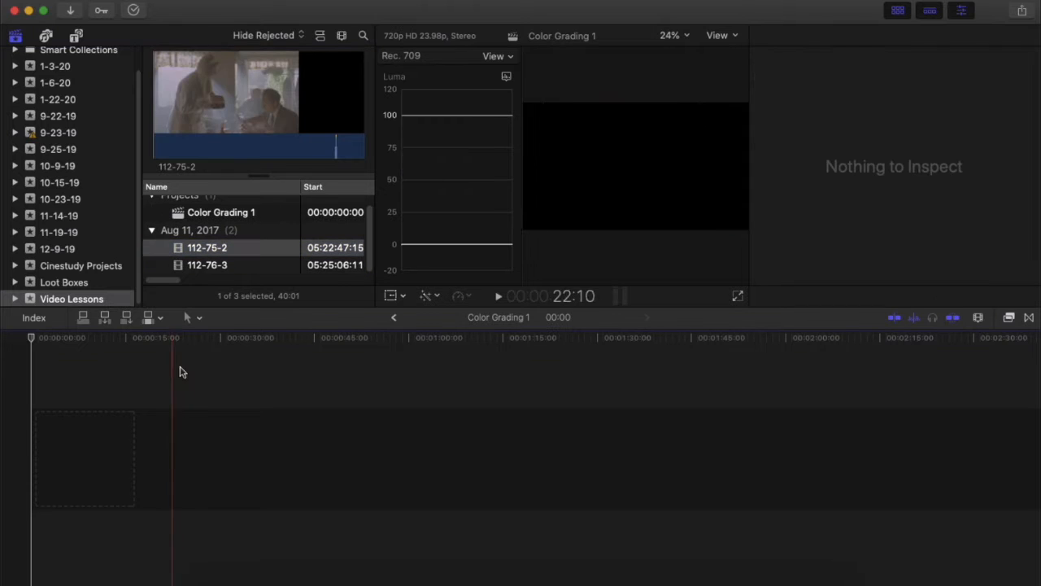
click(187, 259)
key(e)
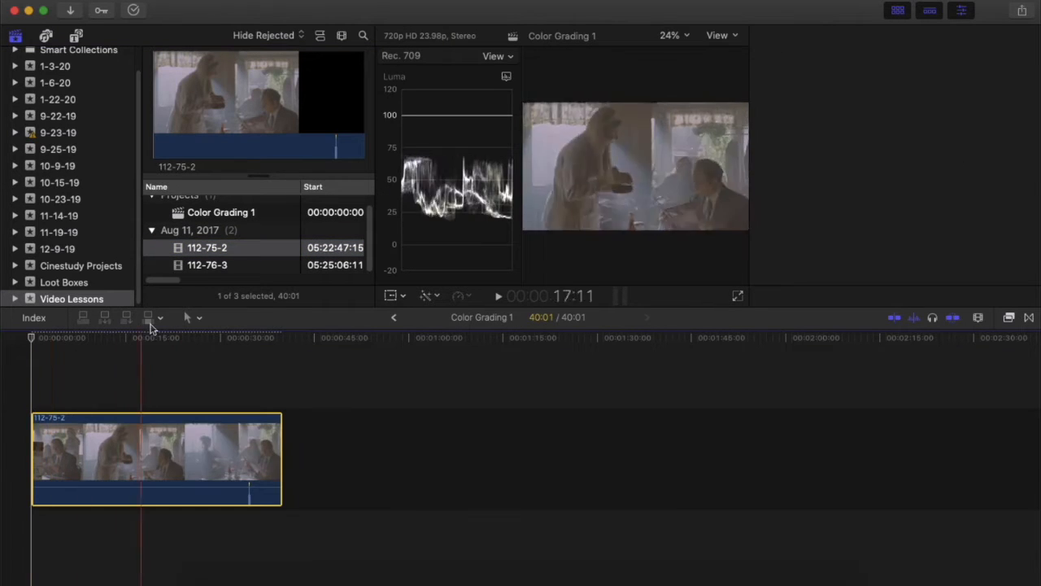
drag(206, 271, 280, 458)
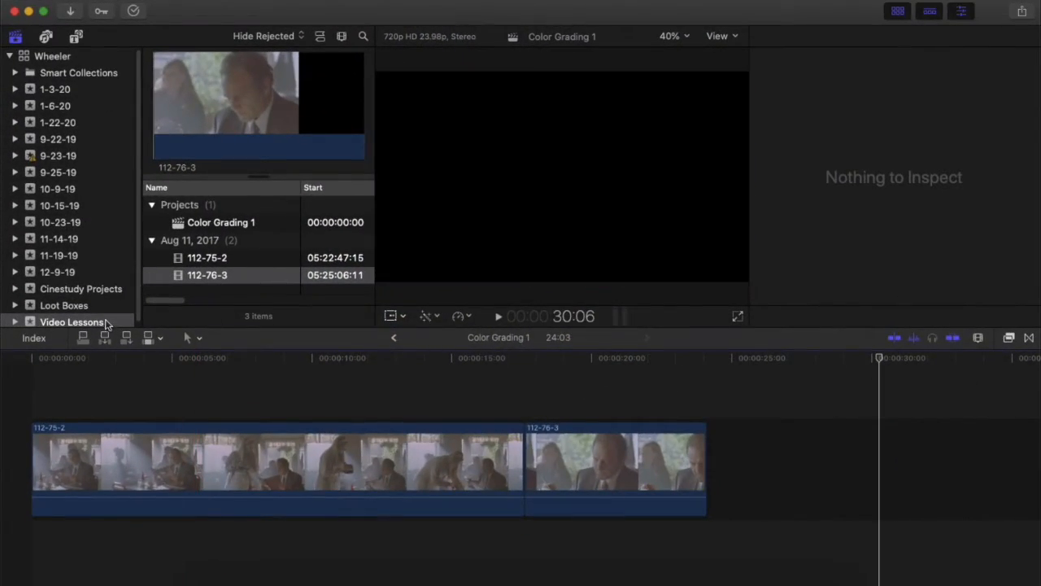
Step: Play the edited sequence from the start to review both clips, and park the playhead in clip 112-75-2 at about 11:04
click(28, 384)
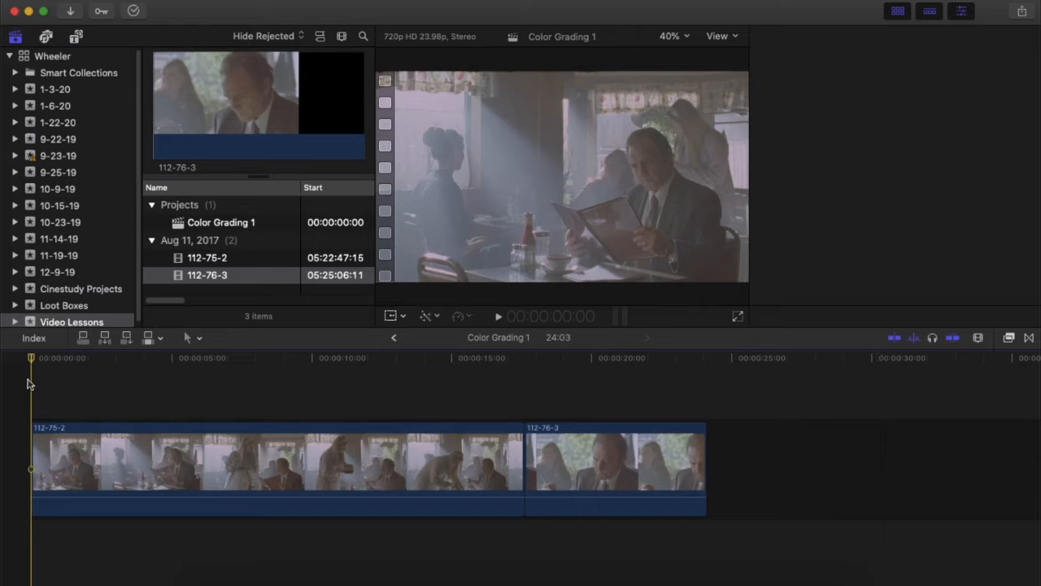
key(space)
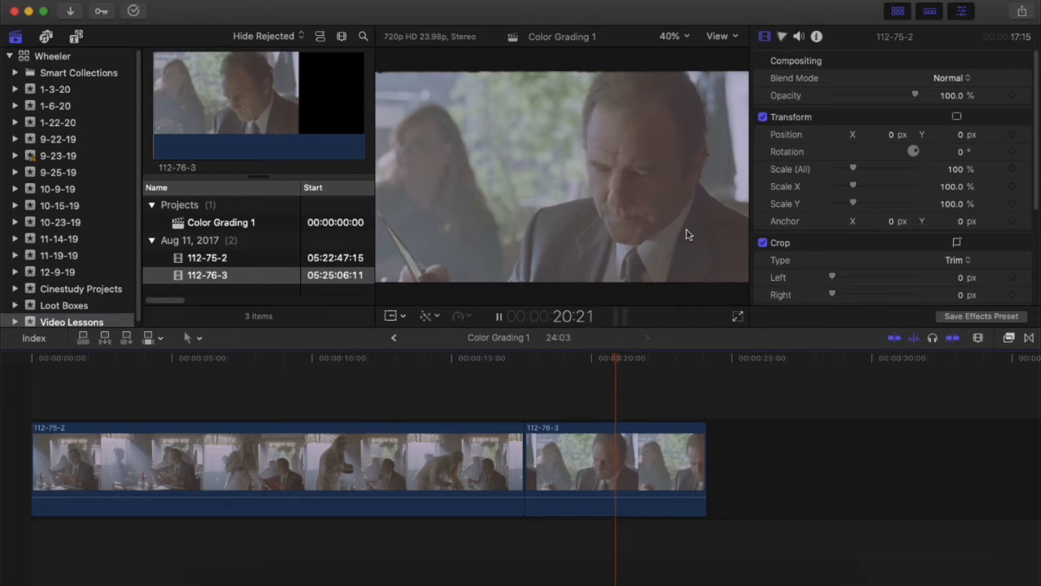
click(583, 359)
click(500, 317)
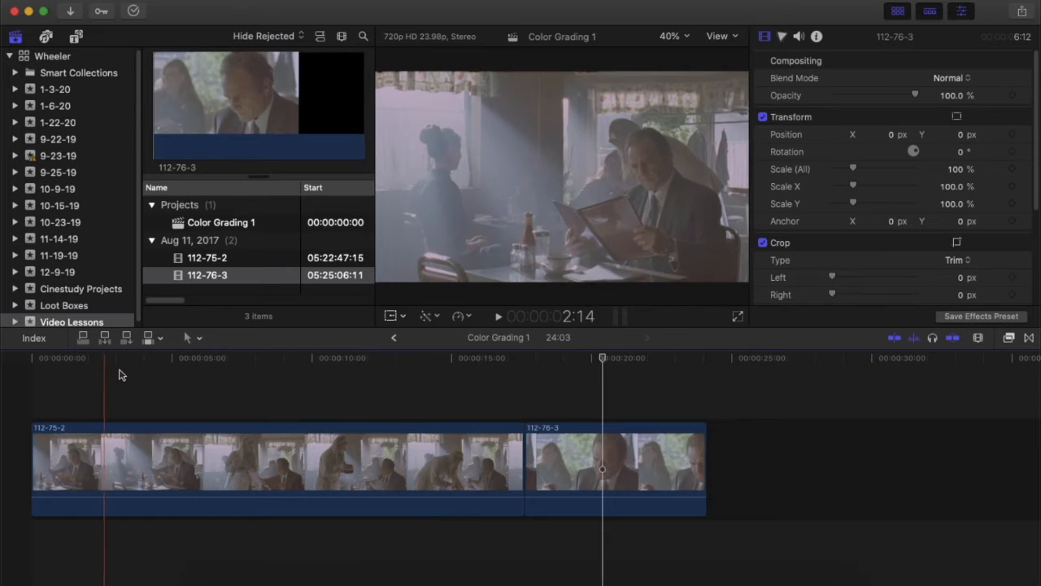
click(411, 360)
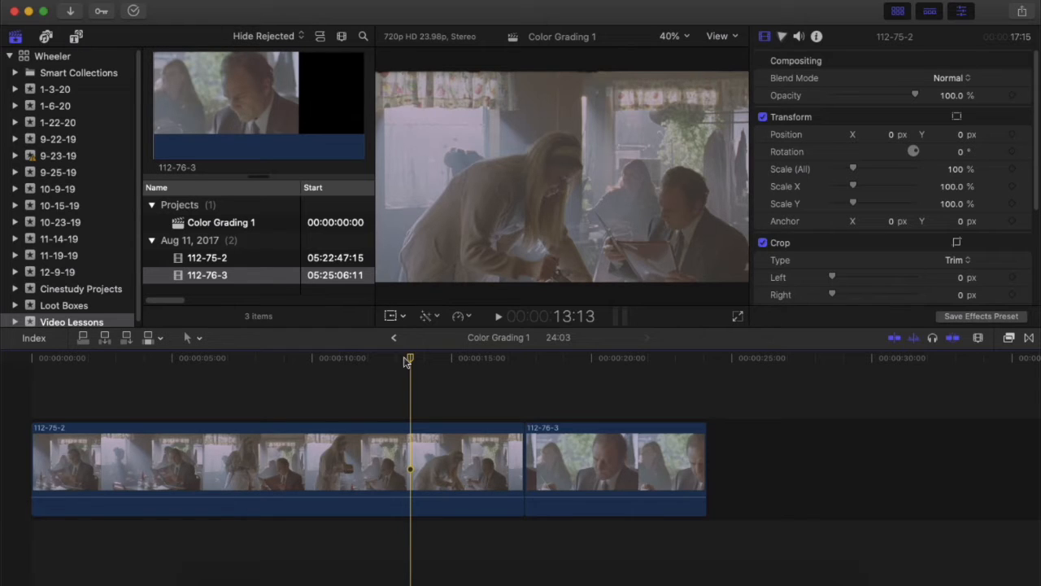
drag(407, 362, 345, 362)
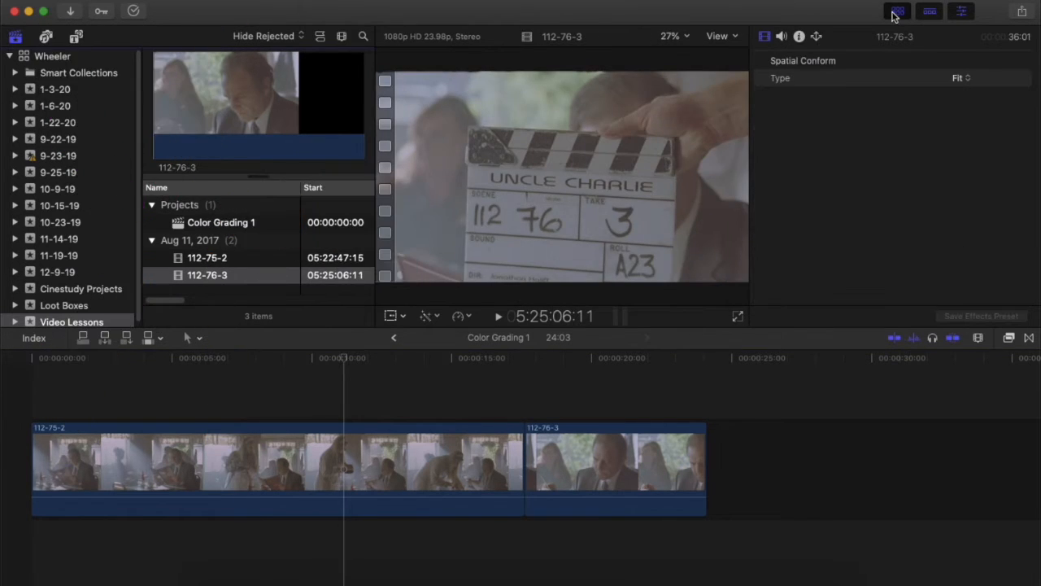
Step: Hide the media browser to give the viewer more room for color grading
click(895, 13)
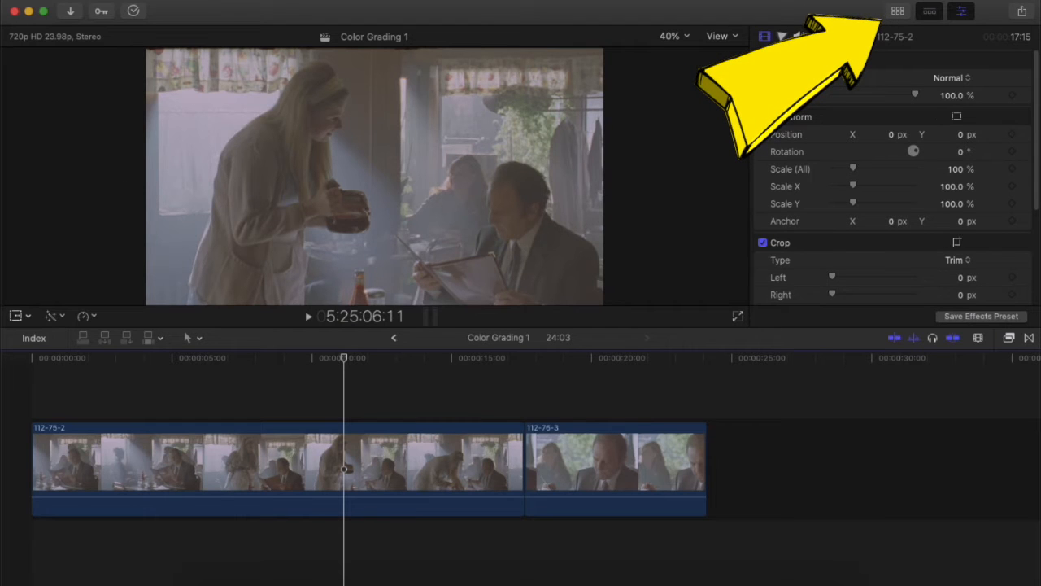
click(898, 12)
click(897, 14)
click(897, 17)
click(897, 17)
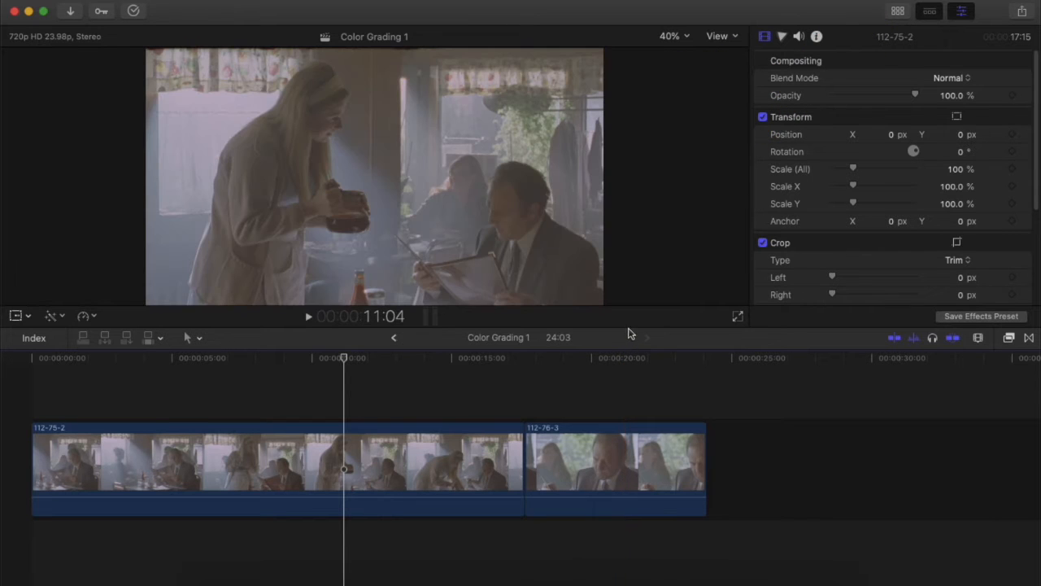
Step: Enlarge the viewer by shrinking the timeline area, and reduce the timeline clip height to its minimum
drag(629, 329, 618, 420)
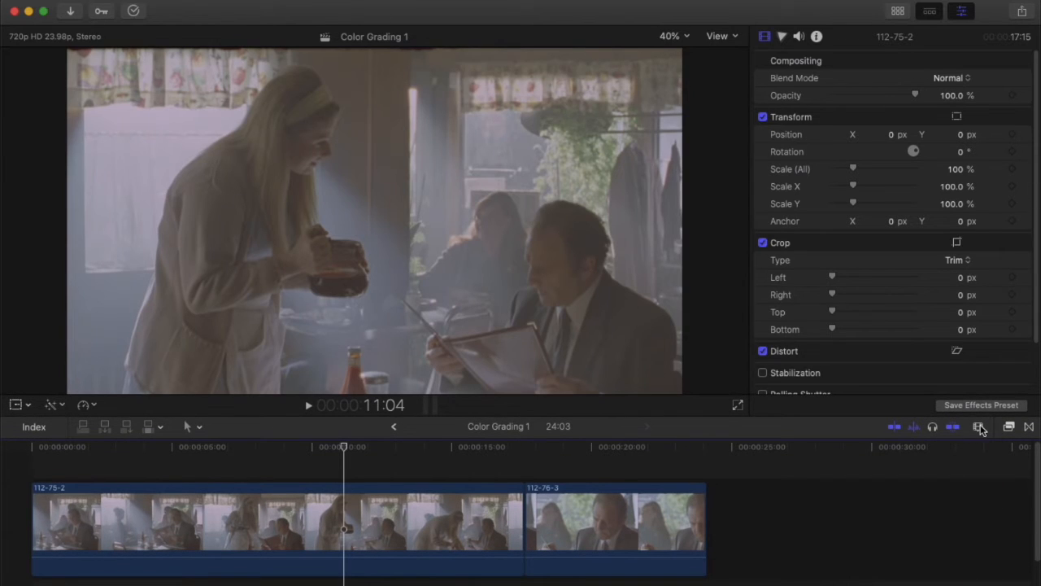
click(979, 426)
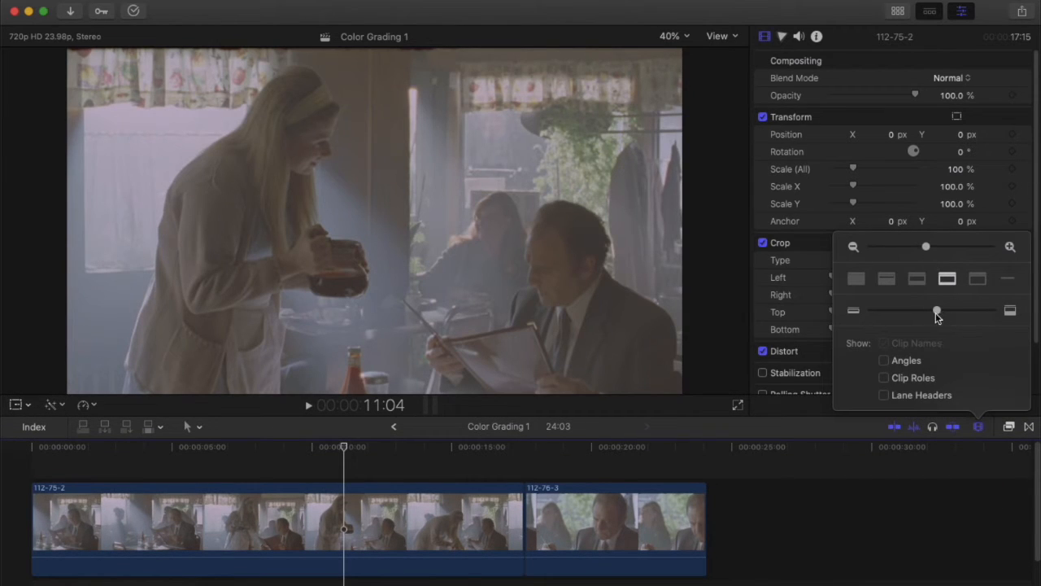
drag(938, 311, 873, 311)
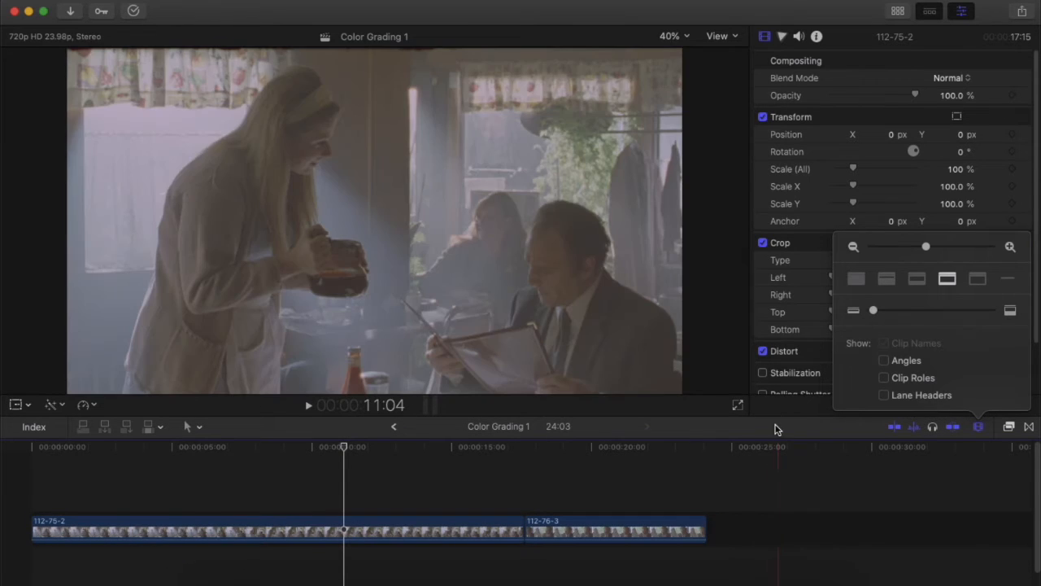
click(776, 429)
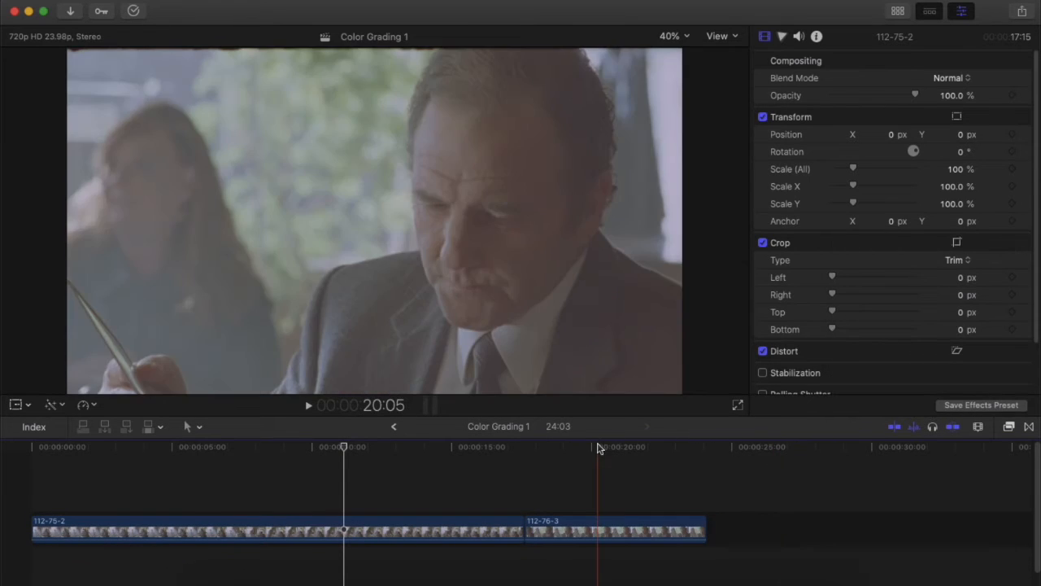
drag(601, 418, 598, 447)
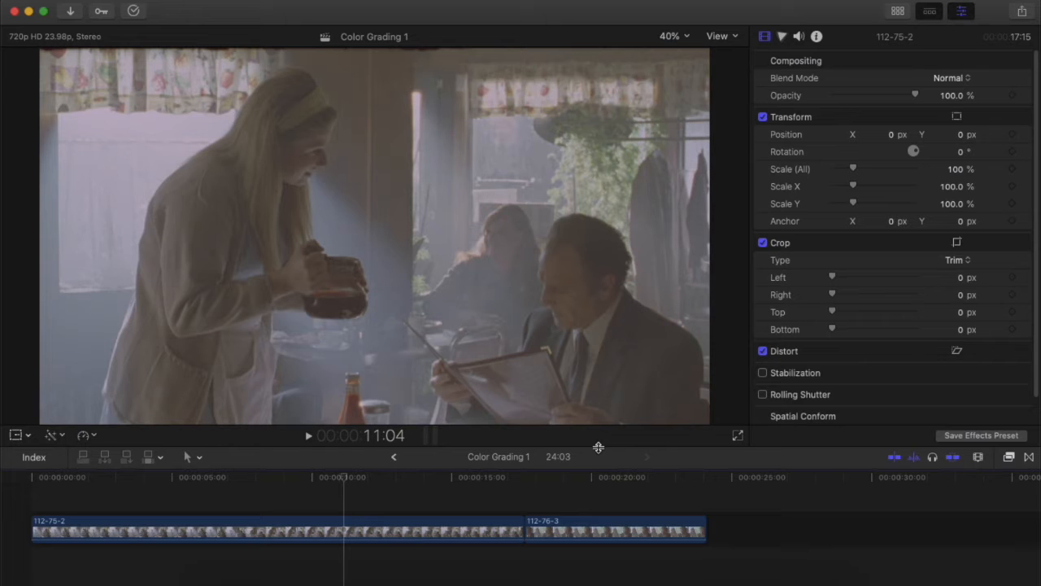
Step: Show the video scopes beside the viewer, preview the RGB Parade channels, and set the waveform back to Luma
key(super+7)
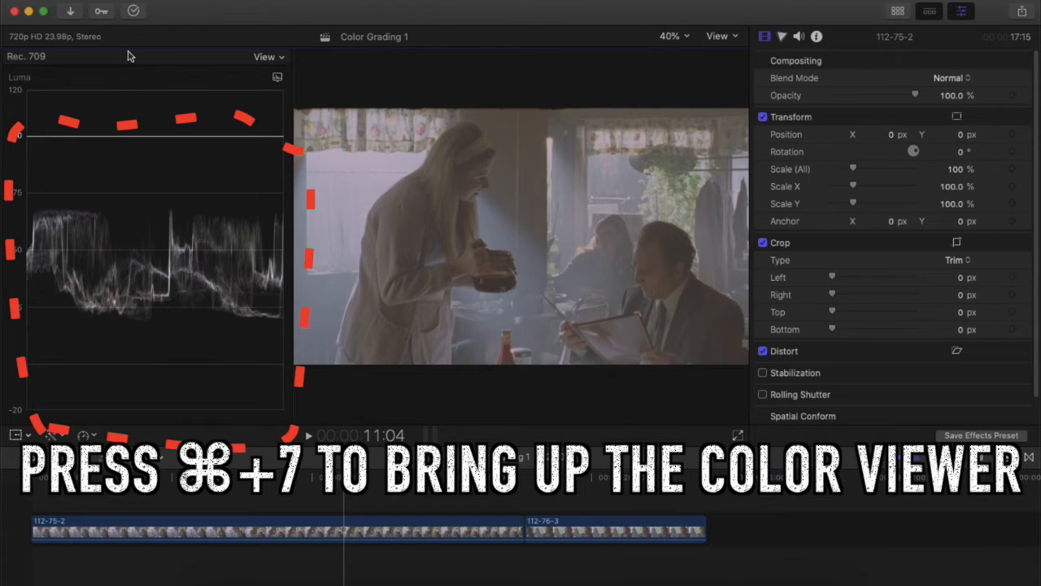
click(277, 79)
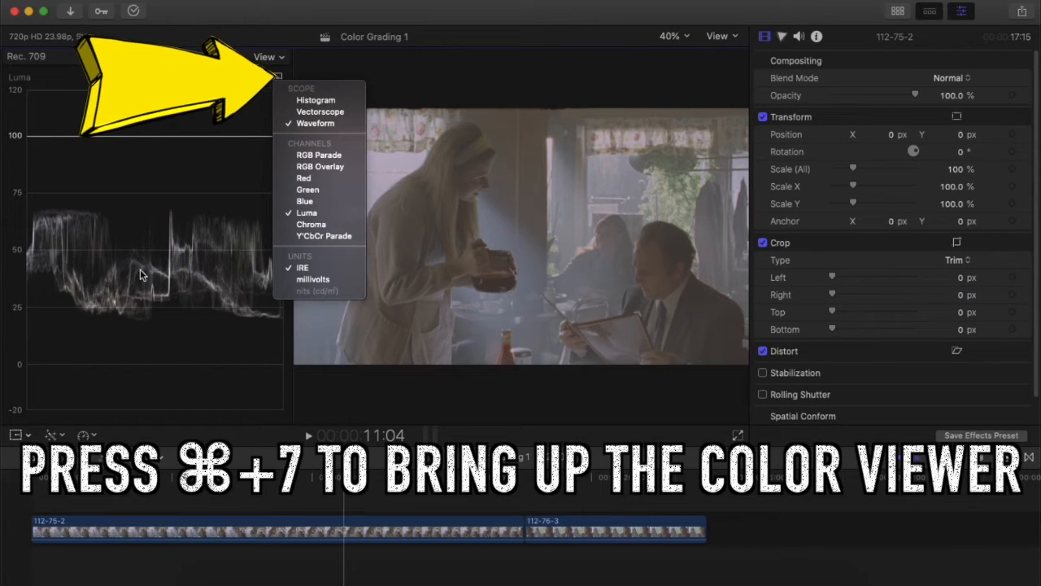
click(318, 156)
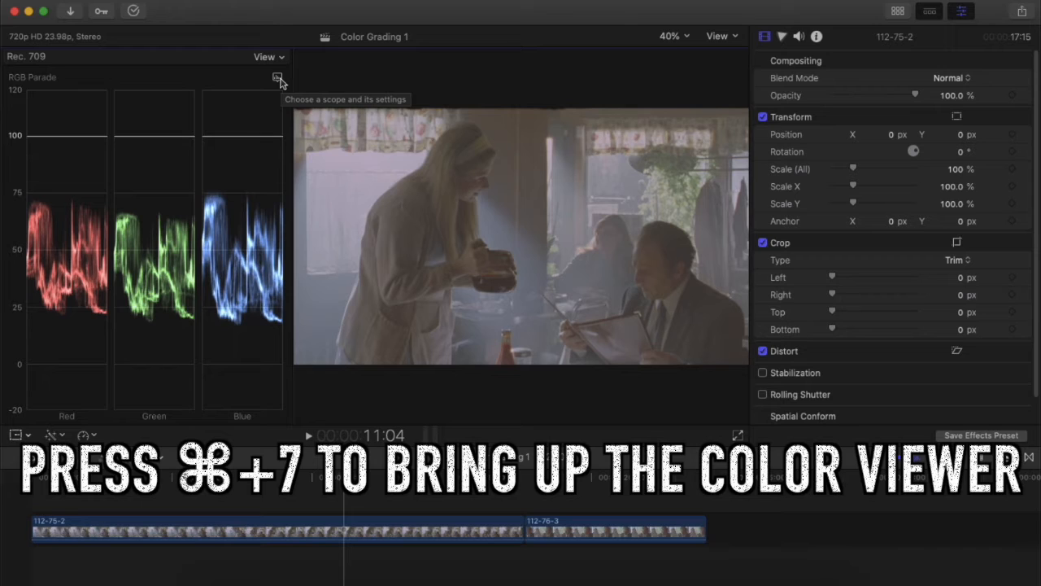
click(277, 78)
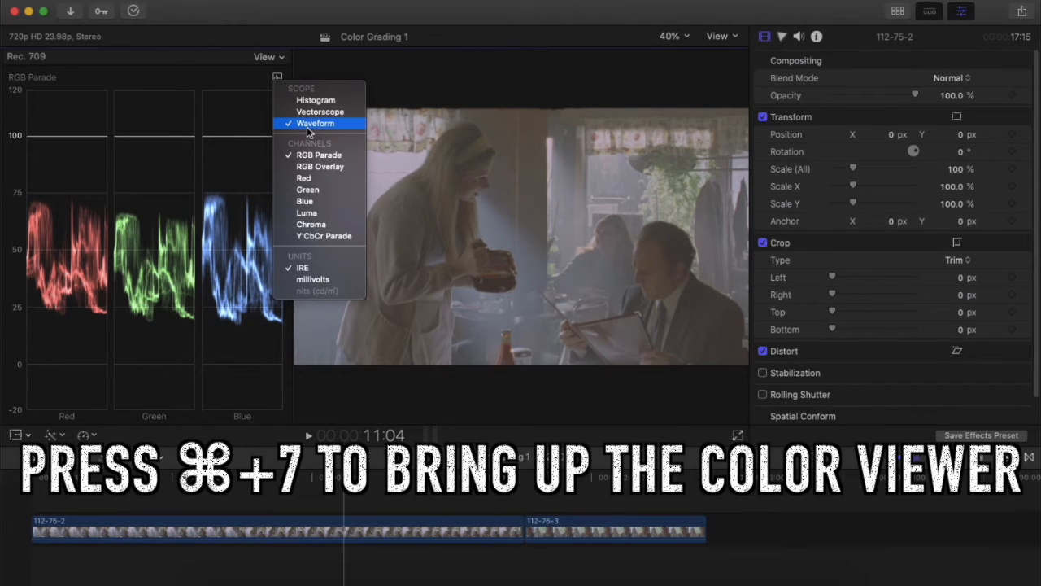
click(315, 213)
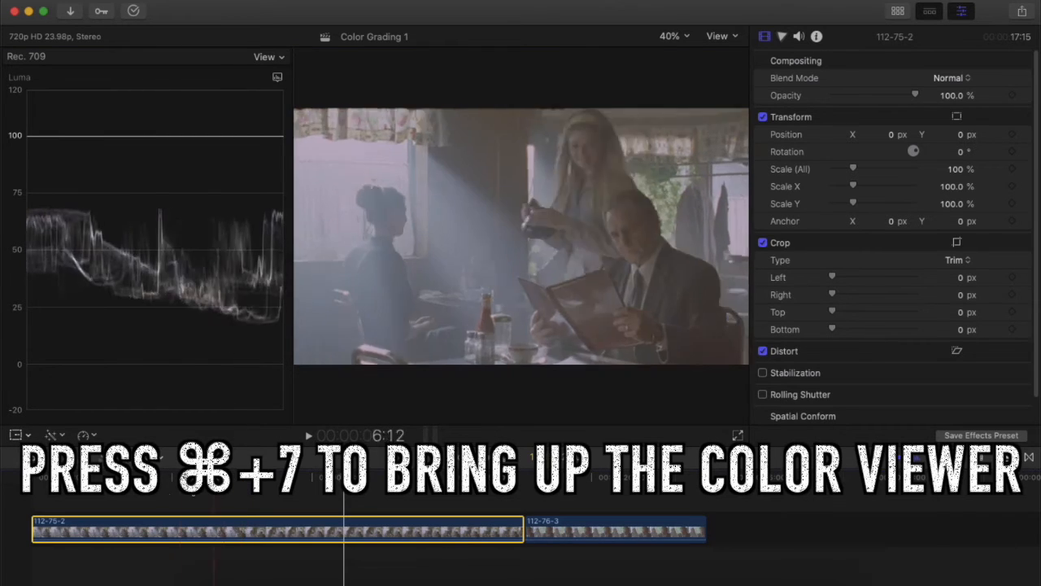
Step: Select clip 112-75-2 with the playhead at about 4:09 and show its Color Board exposure controls
click(153, 533)
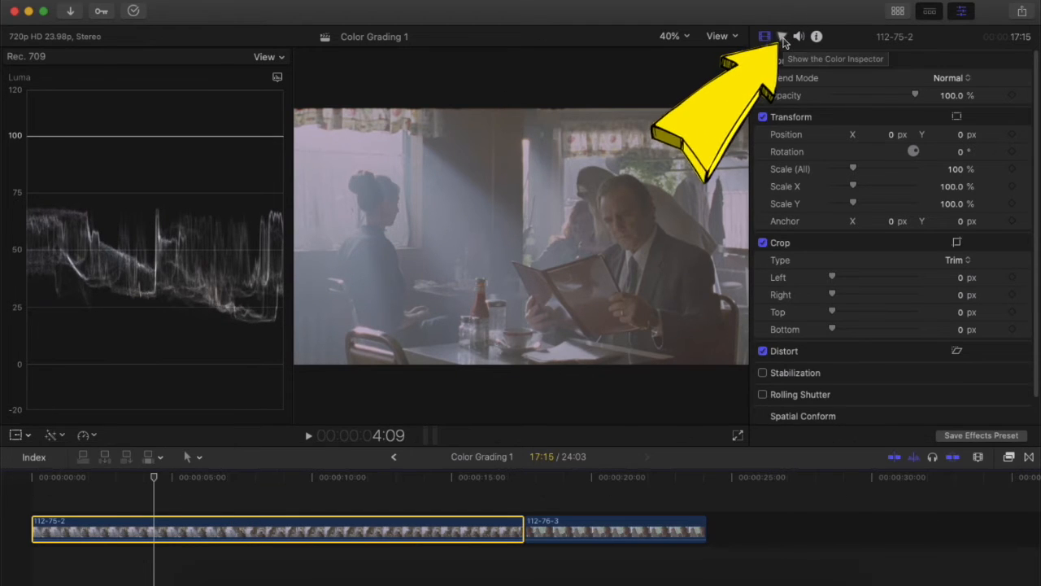
click(783, 38)
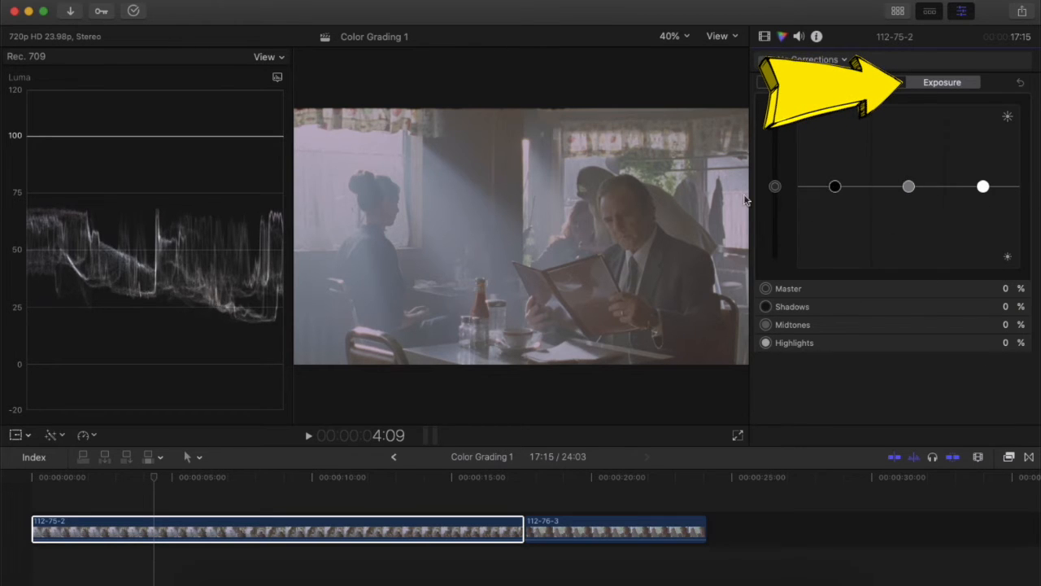
Step: Try raising the master exposure of clip 112-75-2 to 19%, and reset it to the default
click(776, 187)
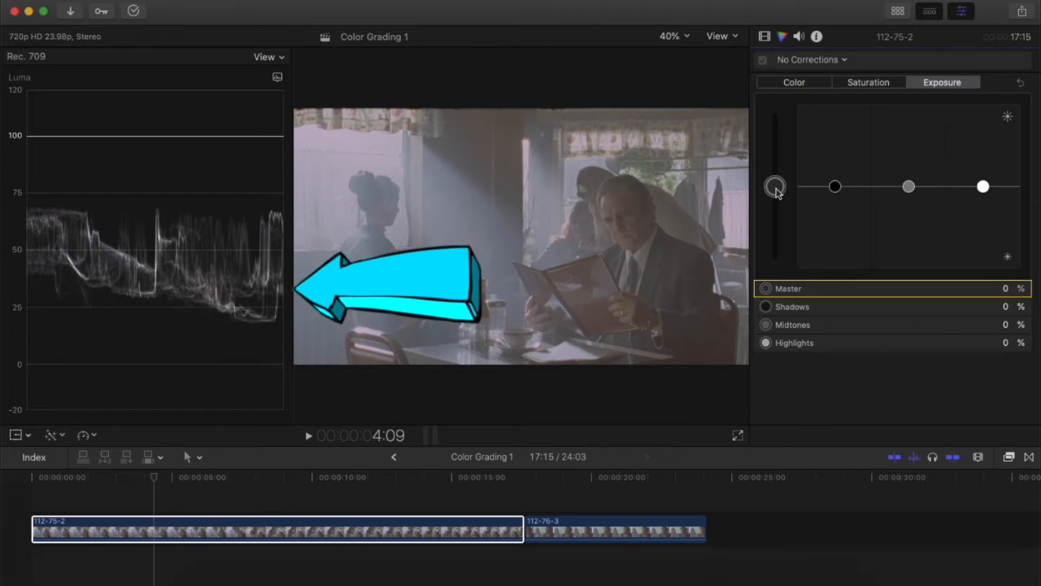
mouse_move(776, 187)
mouse_down()
mouse_move(776, 145)
mouse_move(773, 211)
mouse_move(773, 168)
mouse_move(779, 175)
mouse_up()
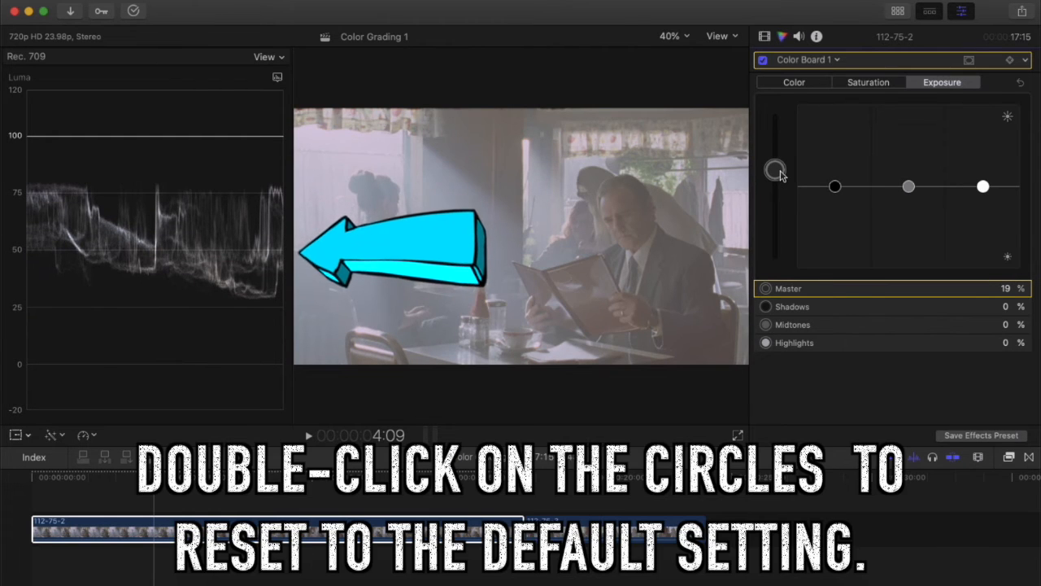
double_click(777, 171)
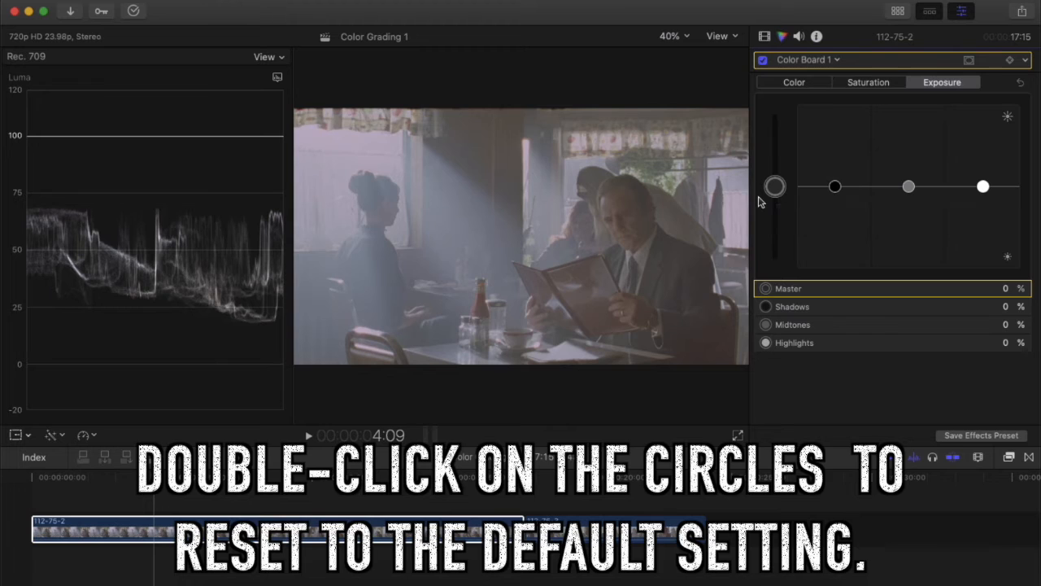
Step: Go through the shadows, highlights and midtones exposure controls, try lowering the shadows to -35%, and reset them
click(830, 307)
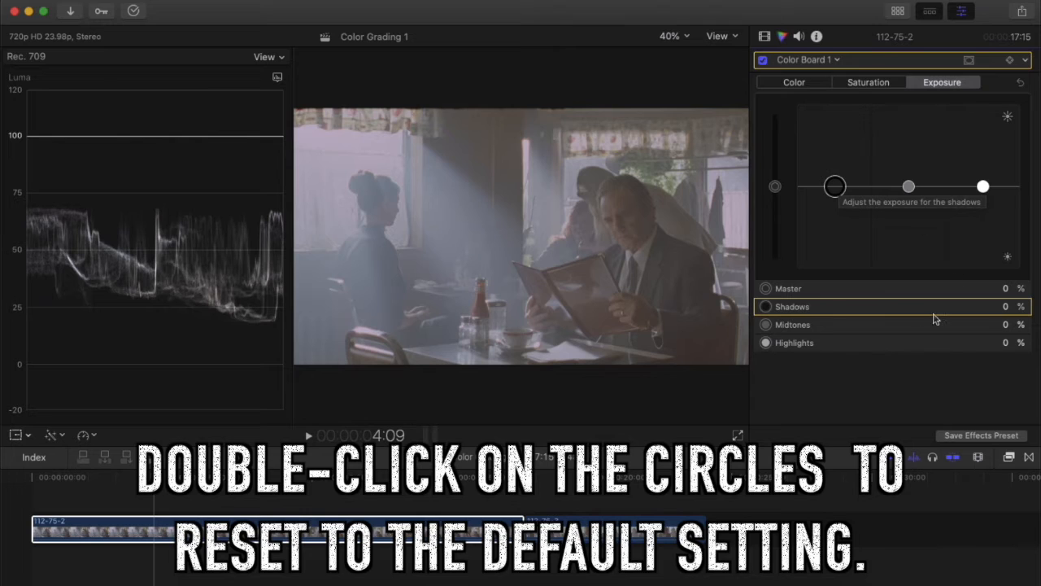
click(910, 344)
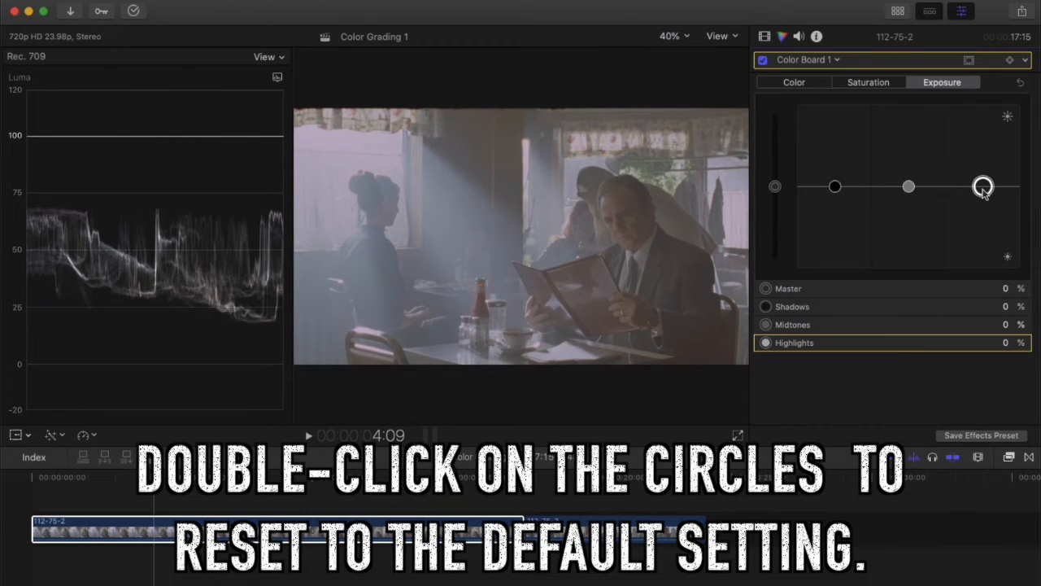
click(908, 188)
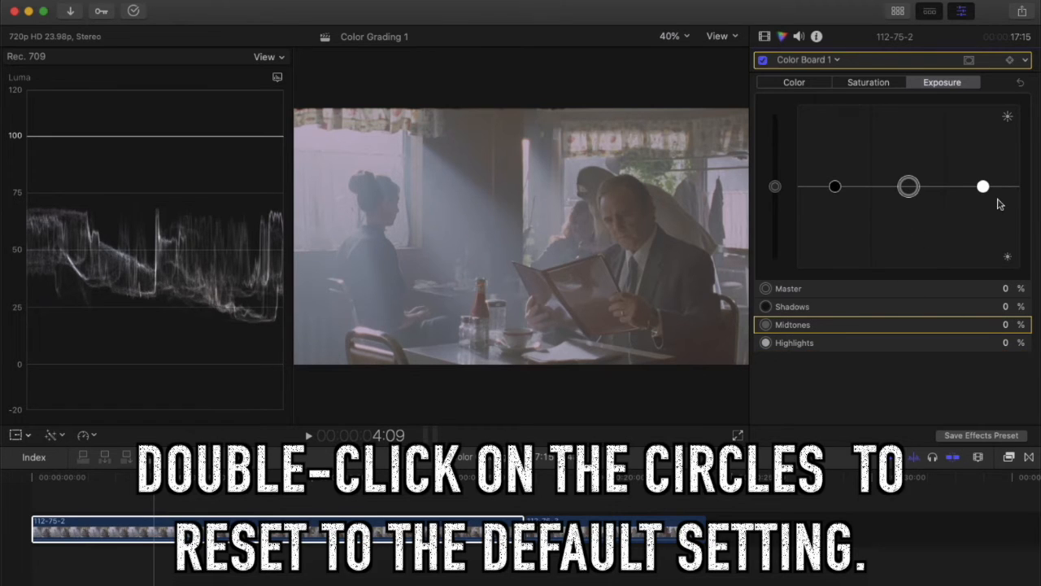
click(836, 188)
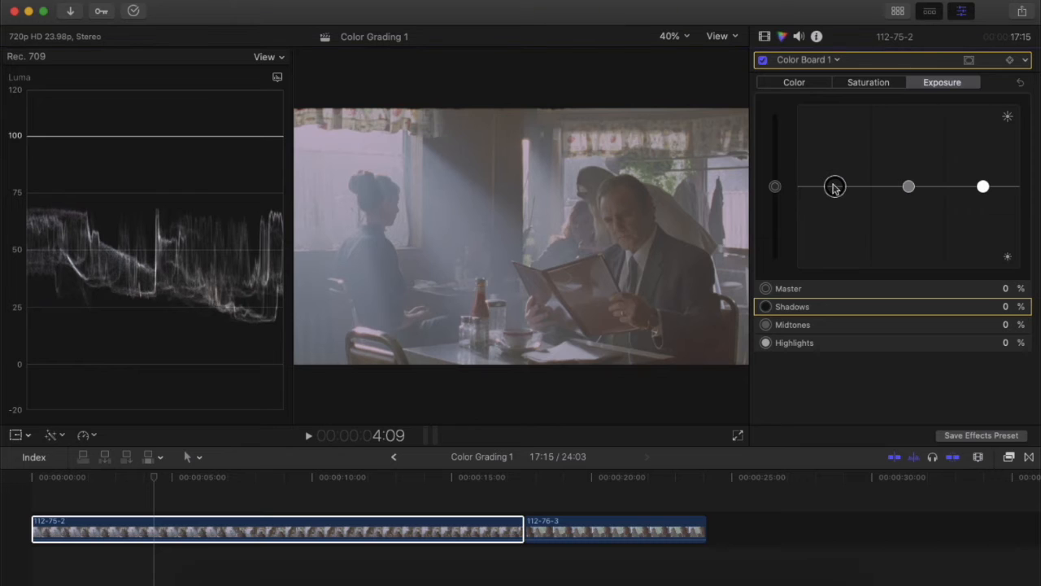
drag(835, 188, 835, 215)
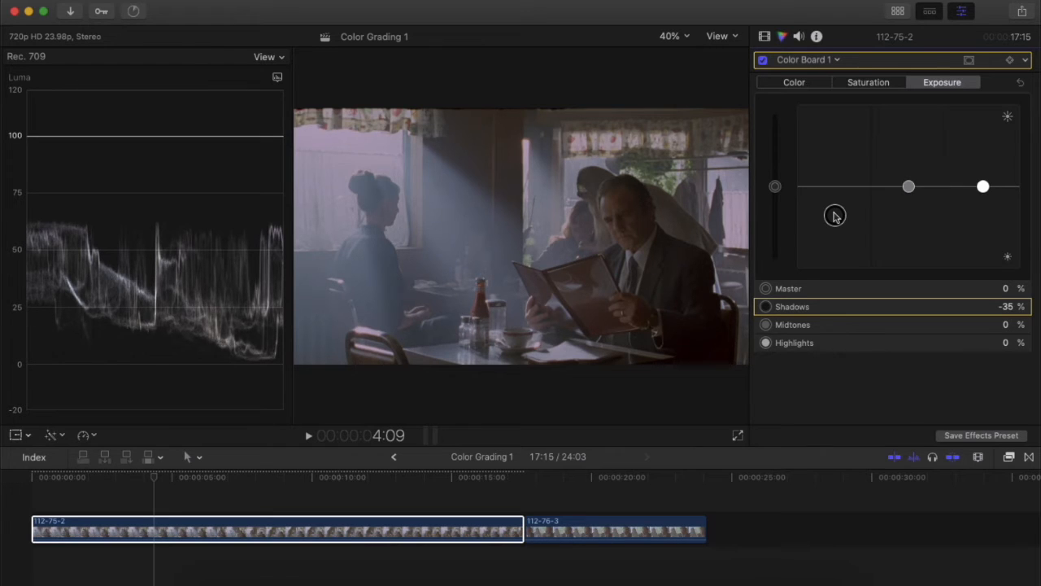
key(Delete)
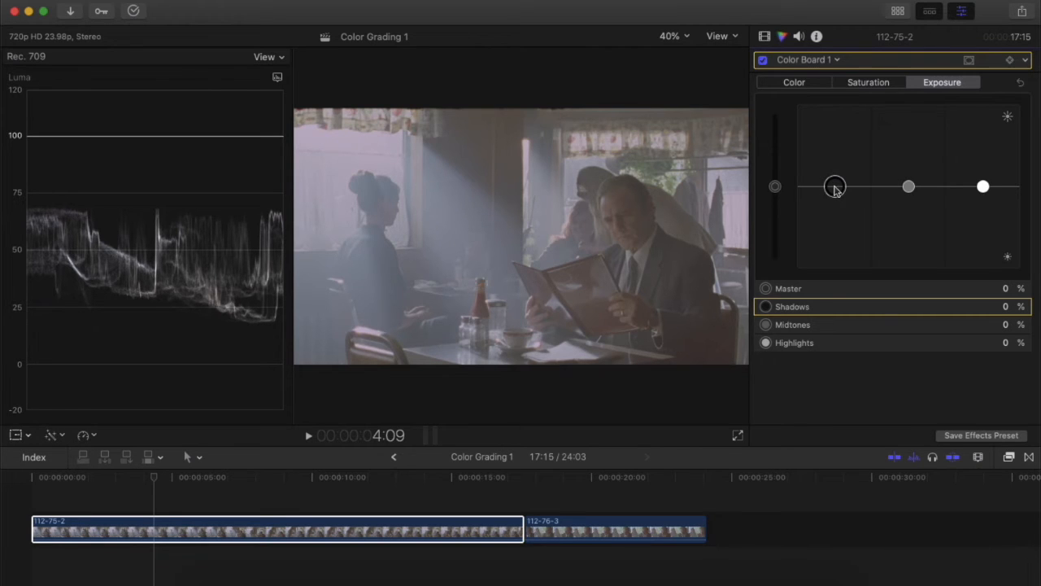
Step: Raise the highlights exposure of clip 112-75-2 to 73% and lower its shadows to -50%
drag(835, 187, 834, 218)
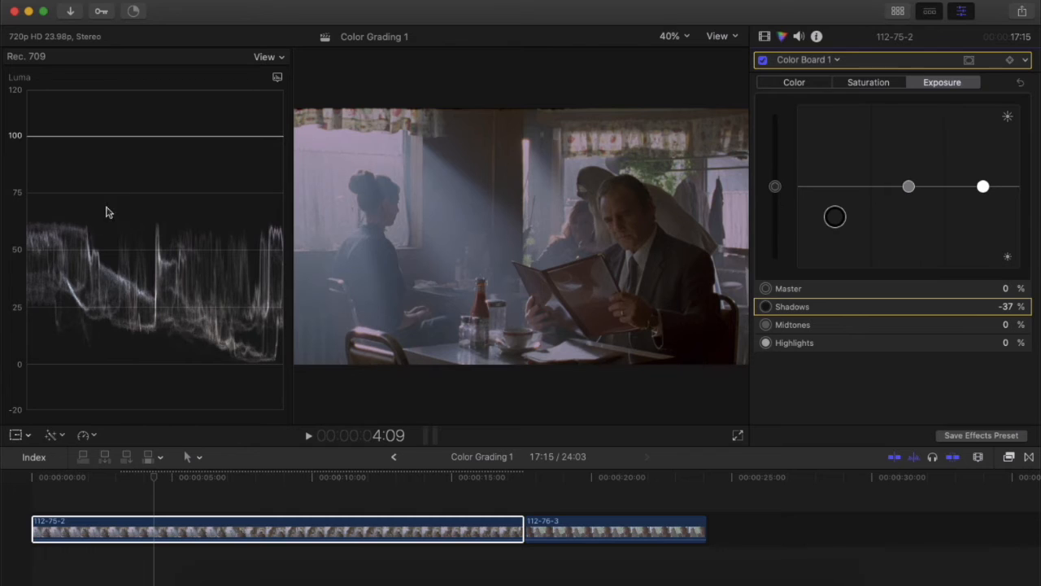
drag(982, 186, 984, 126)
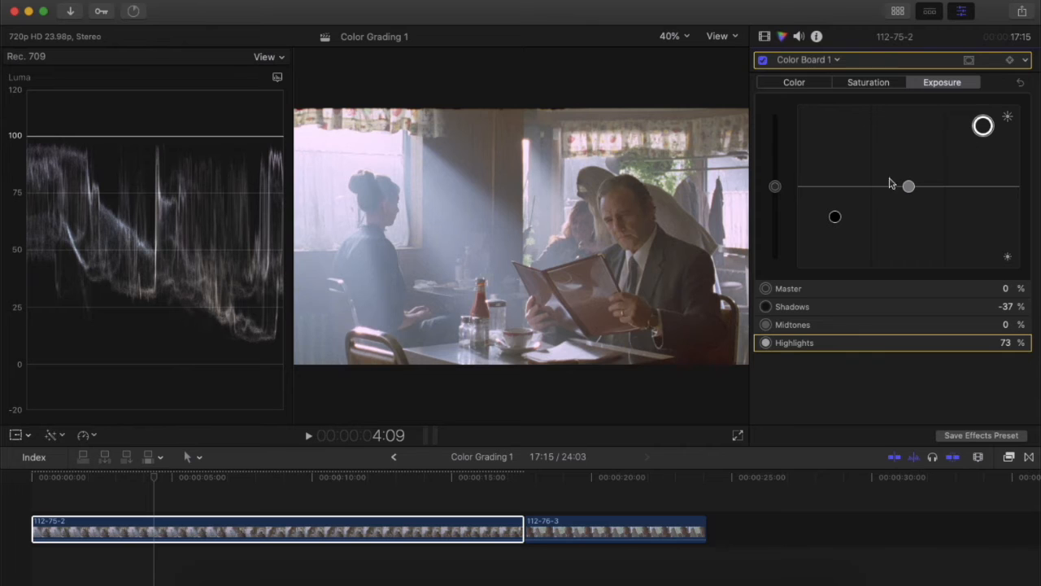
click(836, 218)
drag(838, 221, 842, 231)
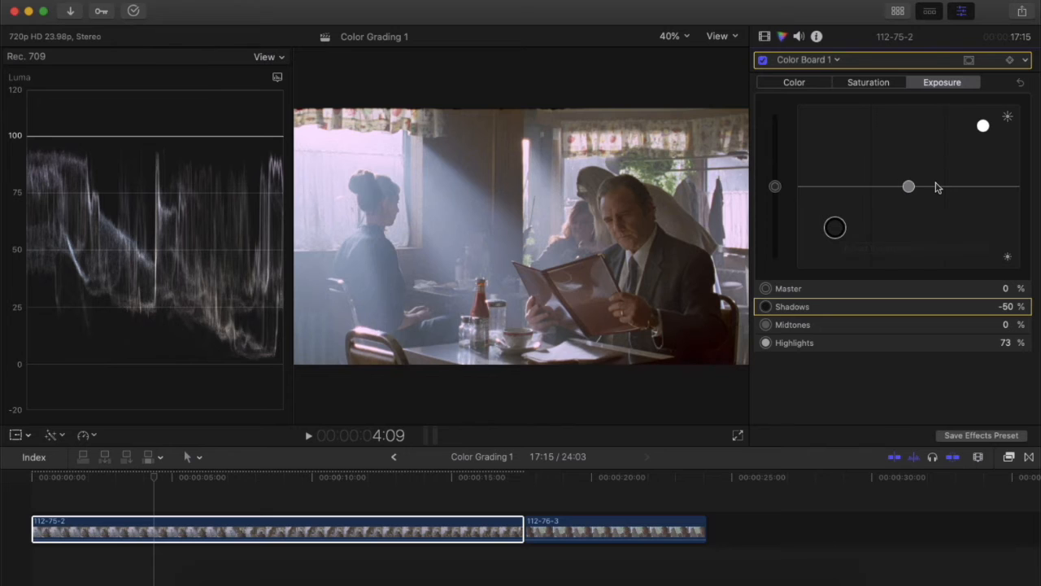
Step: Fine-tune the exposure of clip 112-75-2 by setting the midtones to -17% and the shadows to -49%
drag(910, 188, 922, 163)
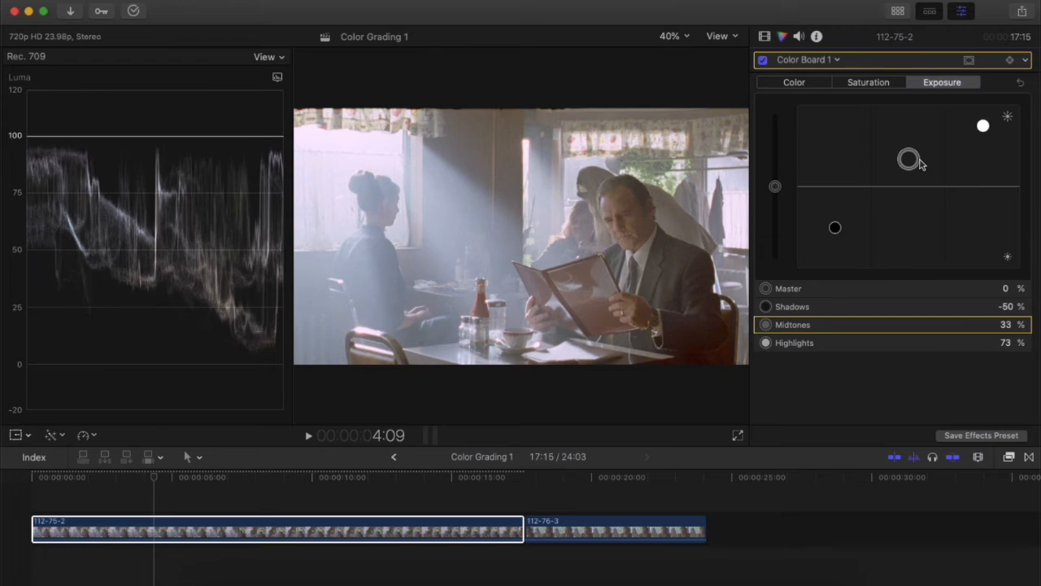
drag(921, 165, 922, 172)
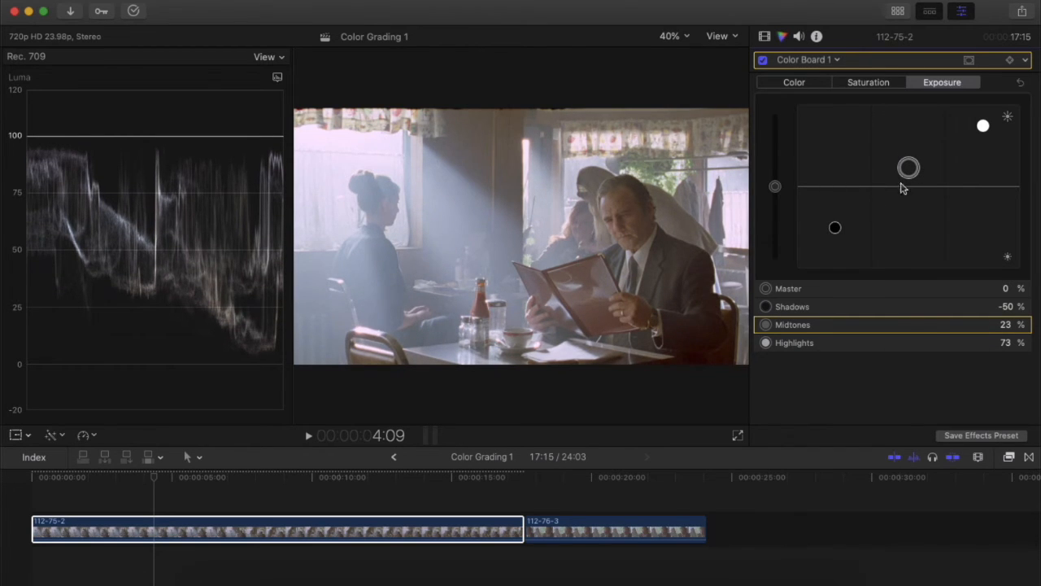
drag(837, 232, 836, 234)
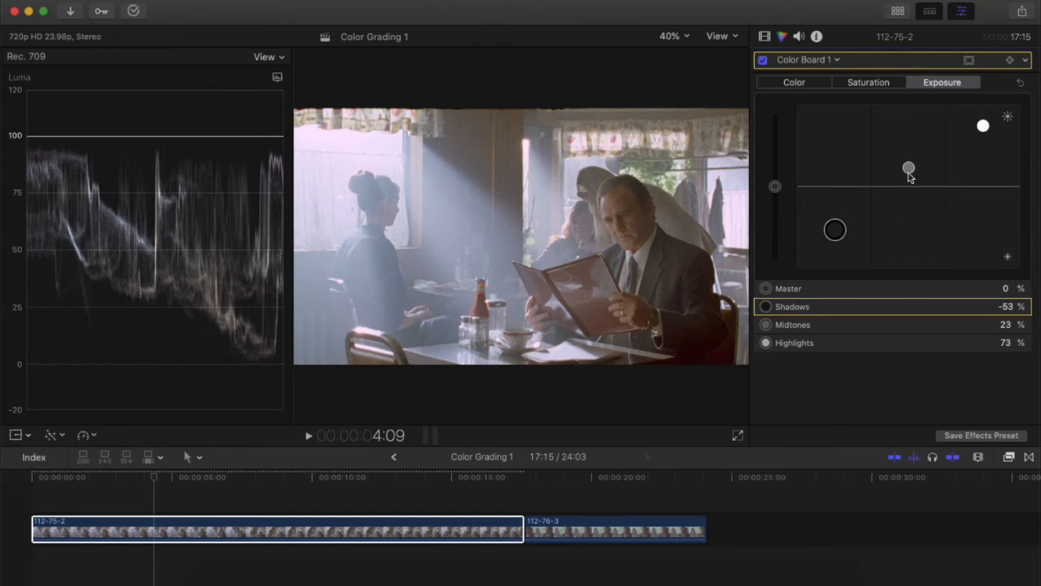
drag(909, 169, 910, 209)
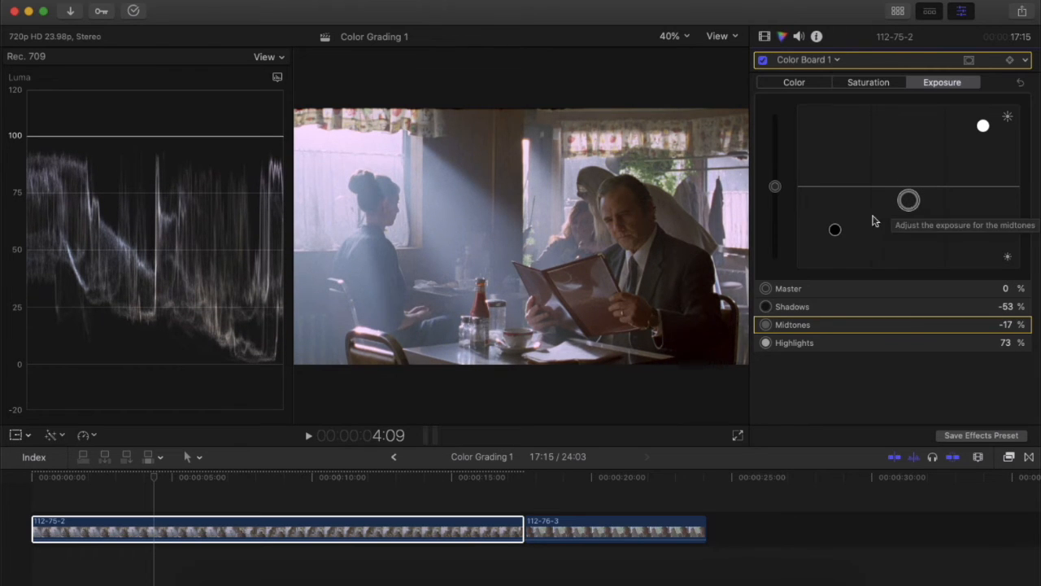
drag(835, 231, 840, 230)
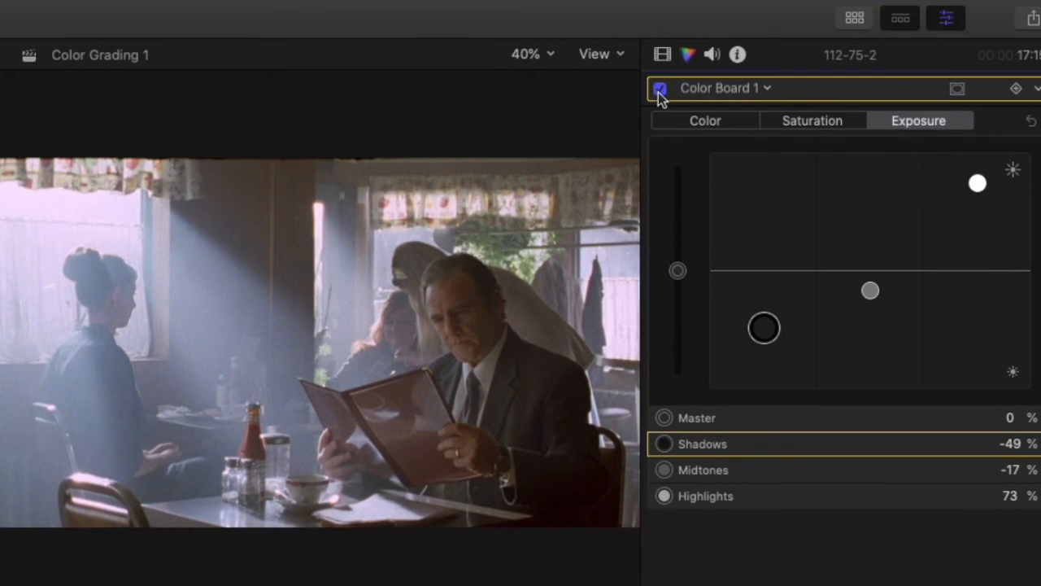
Step: Turn the Color Board 1 correction off and on repeatedly to compare clip 112-75-2 before and after grading
click(659, 89)
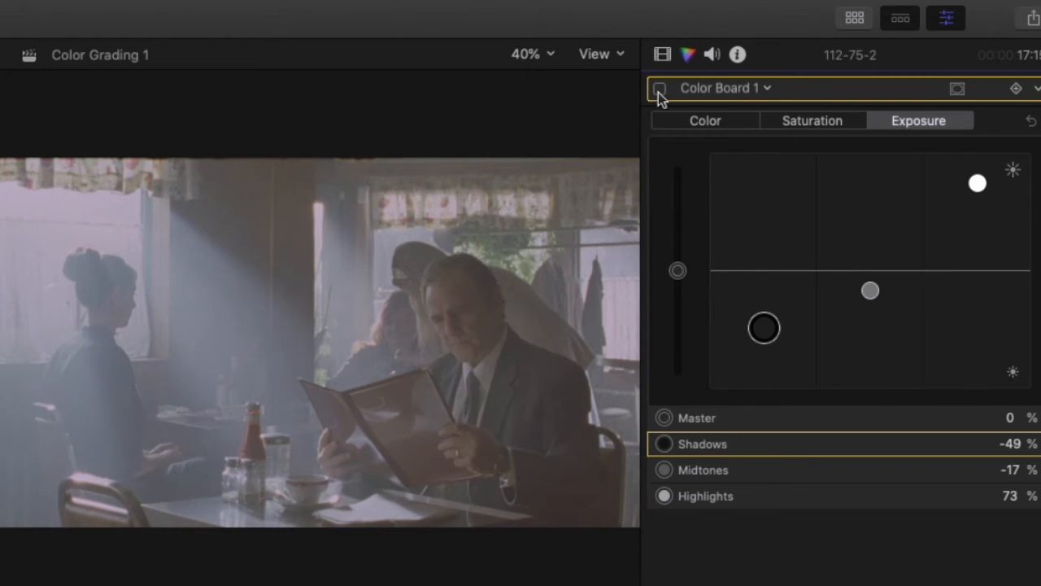
click(660, 90)
click(659, 89)
click(660, 89)
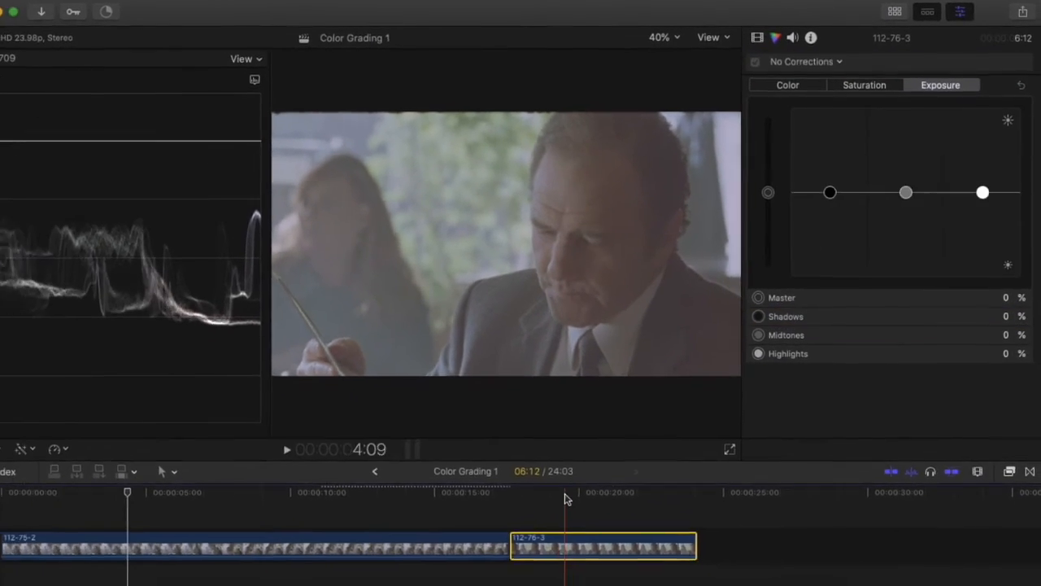
Step: Park the playhead at about 14:17 and select clip 112-75-2 to check its exposure correction there
click(517, 553)
click(443, 512)
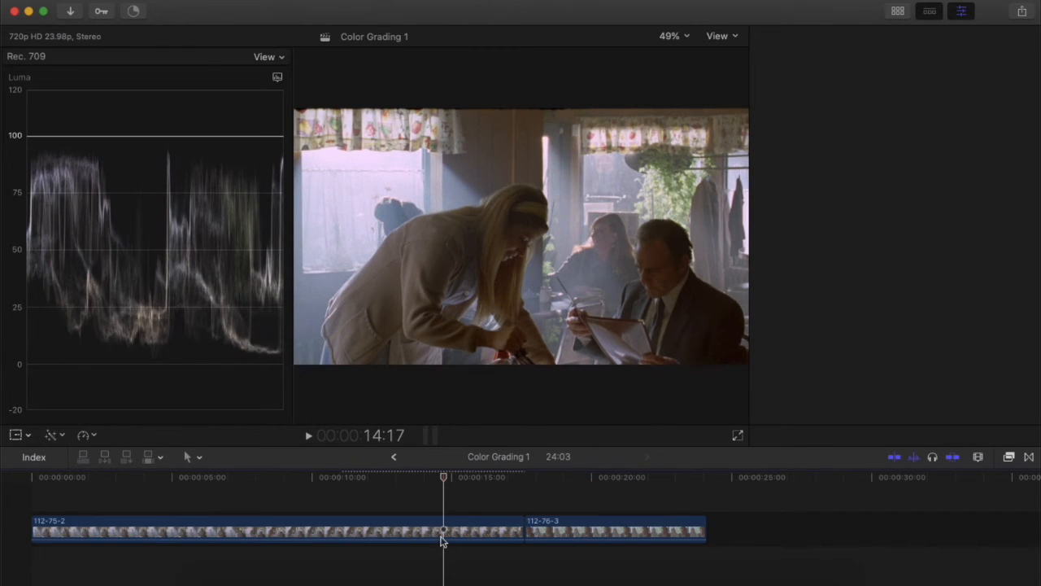
click(444, 535)
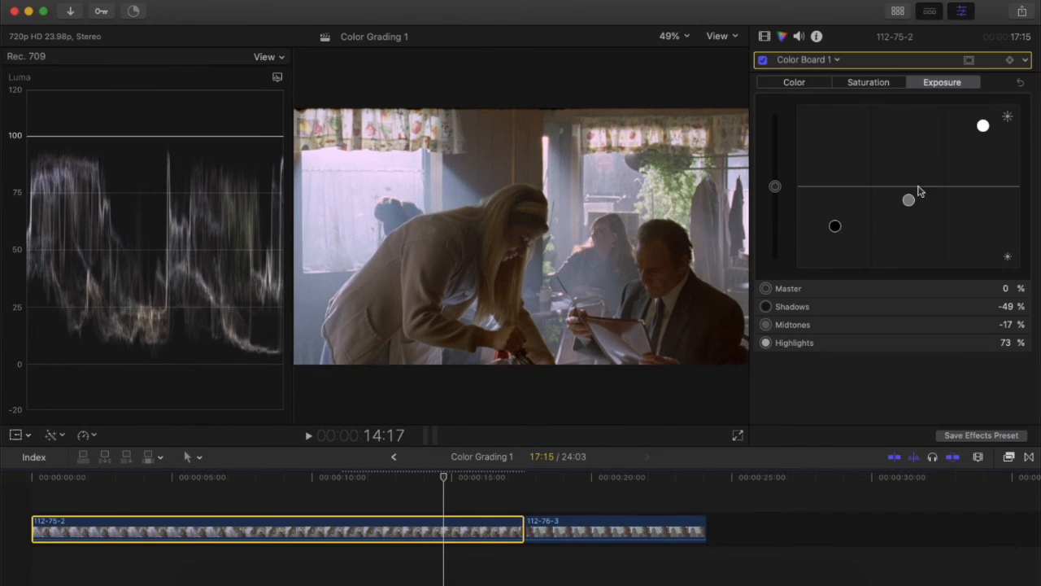
Step: Select clip 112-76-3 with the playhead at 20:01 and set its exposure to -40% shadows and 66% highlights
click(593, 479)
click(592, 532)
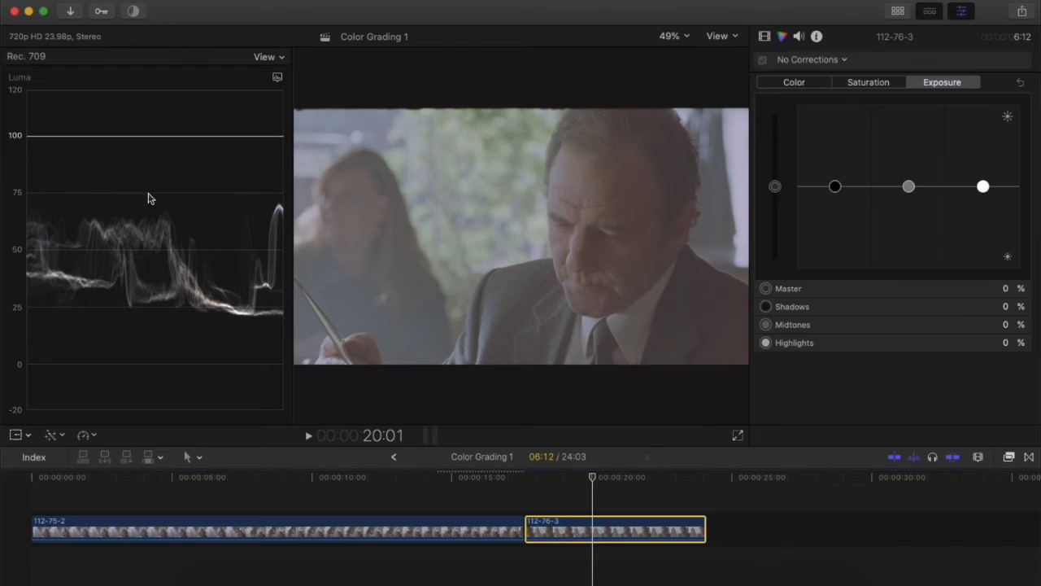
click(278, 78)
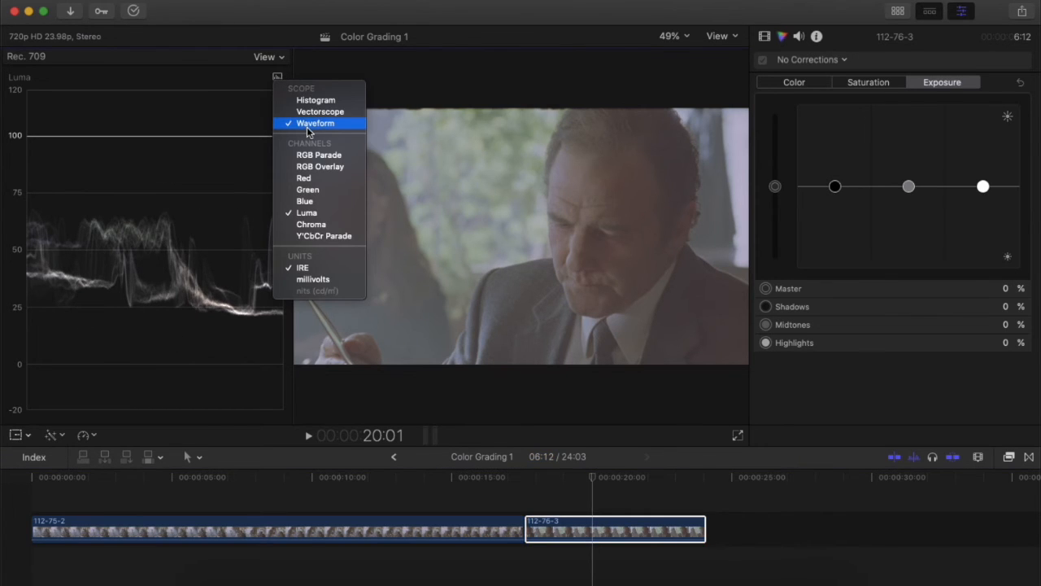
click(834, 186)
drag(834, 187, 839, 223)
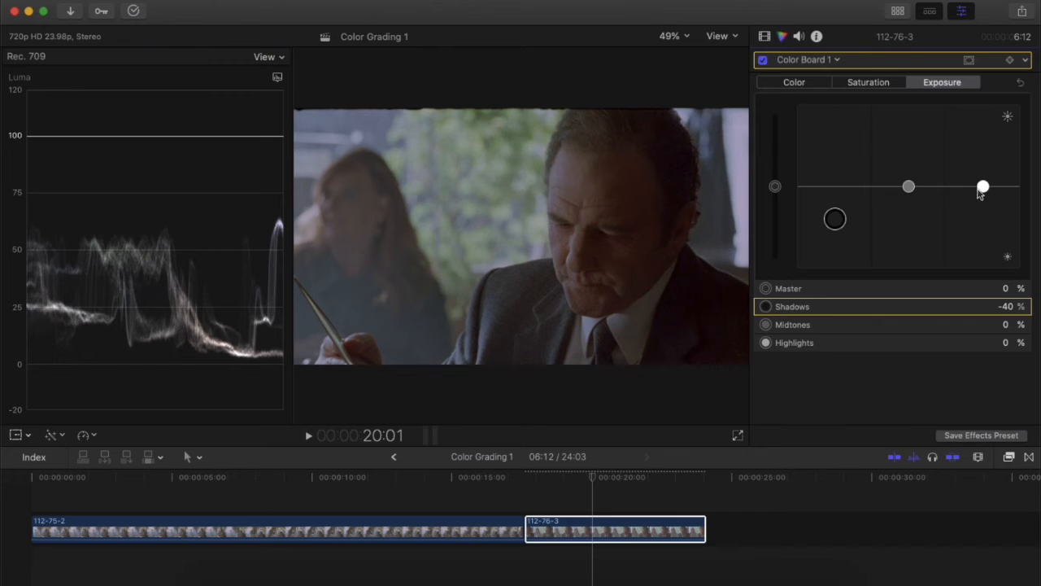
drag(983, 186, 983, 132)
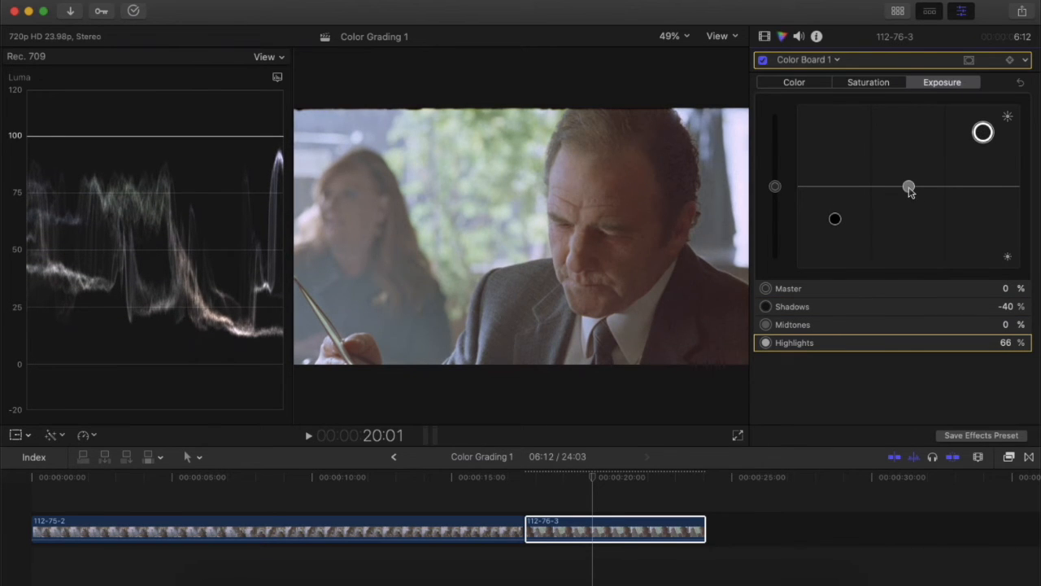
Step: Refine the exposure of clip 112-76-3 to -53% shadows, -20% midtones and 71% highlights
drag(909, 187, 912, 216)
drag(837, 221, 841, 236)
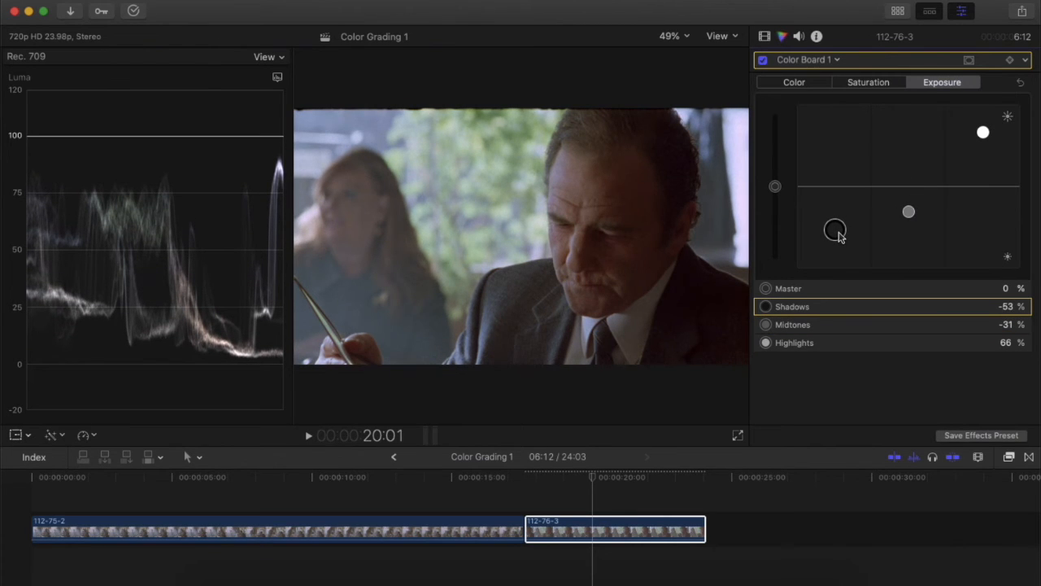
drag(909, 213, 910, 206)
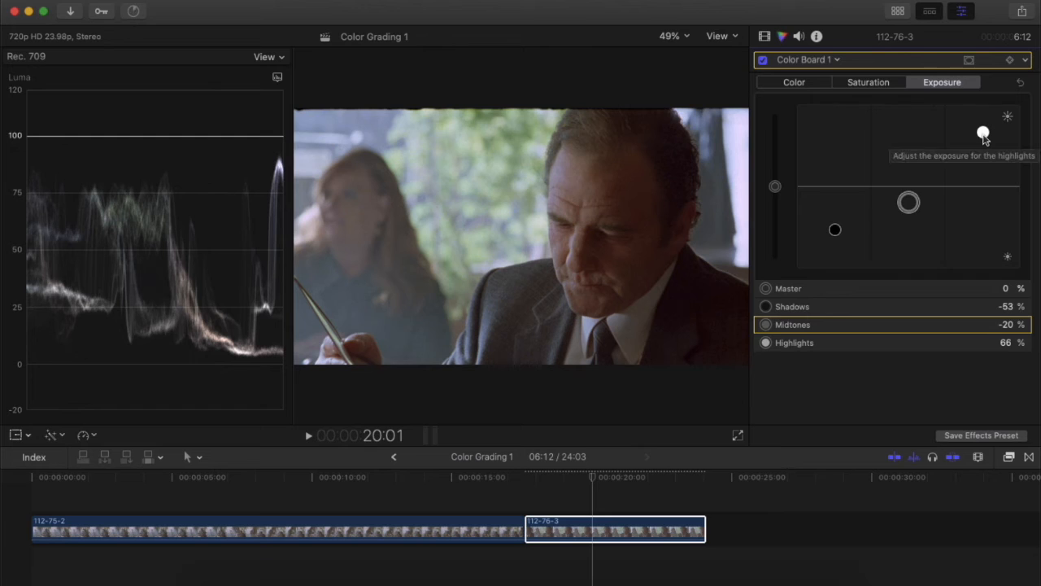
drag(984, 138, 985, 132)
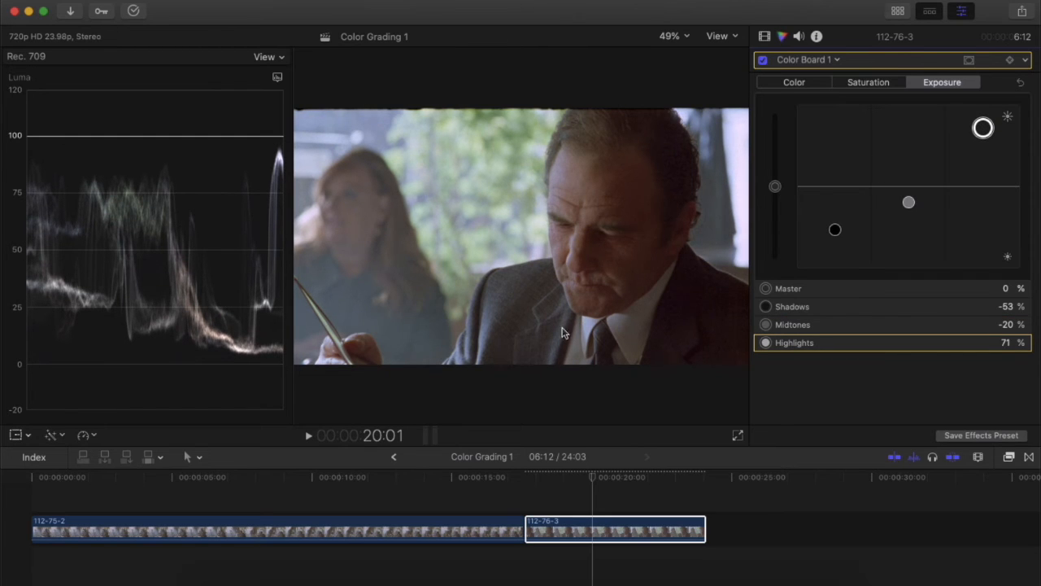
Step: Compare clip 112-76-3 with its Color Board 1 correction off and on, and check its exposure against clip 112-75-2
click(763, 60)
click(763, 60)
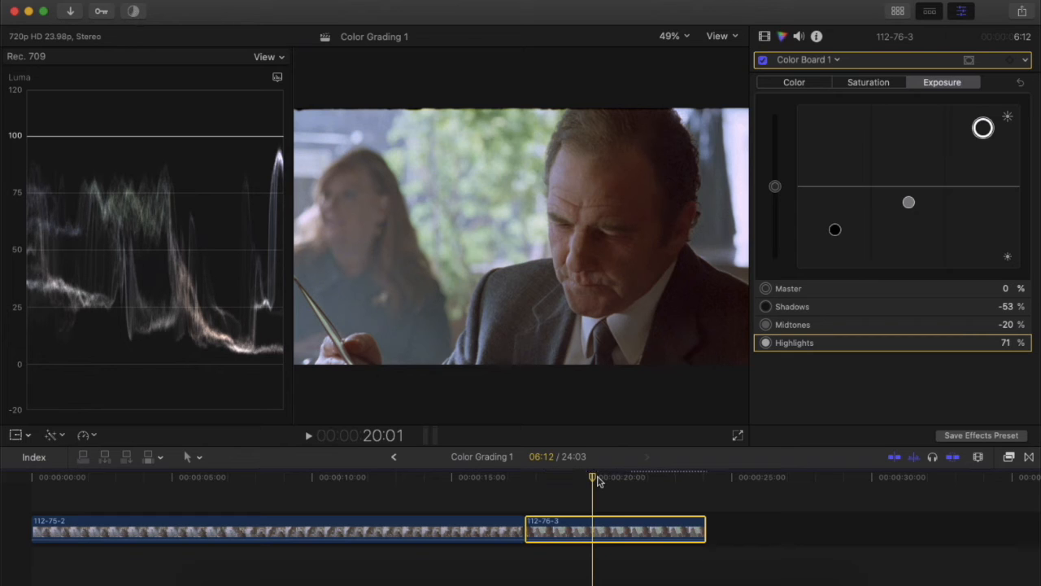
drag(593, 482, 583, 481)
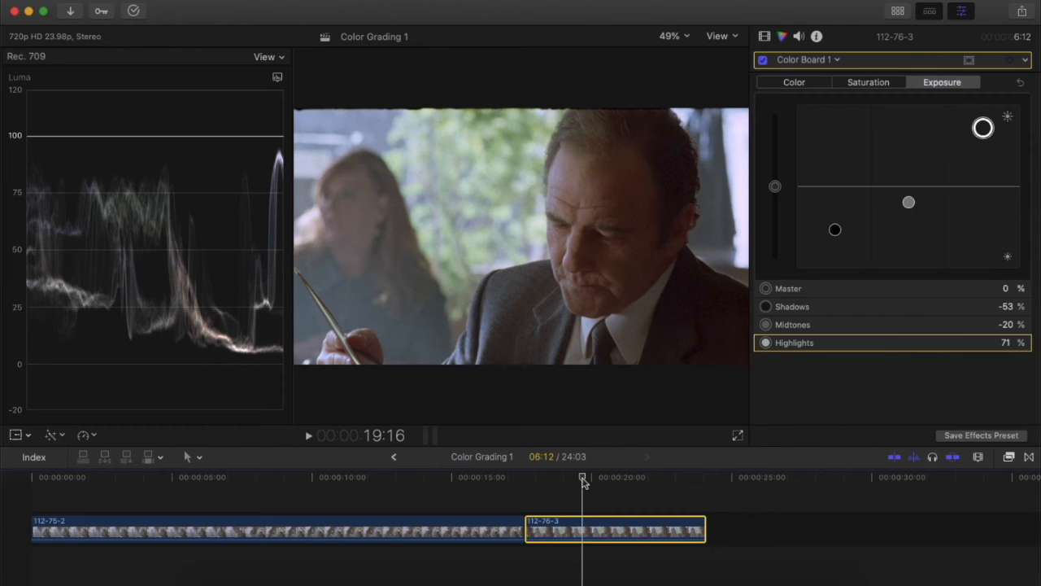
drag(583, 481, 487, 489)
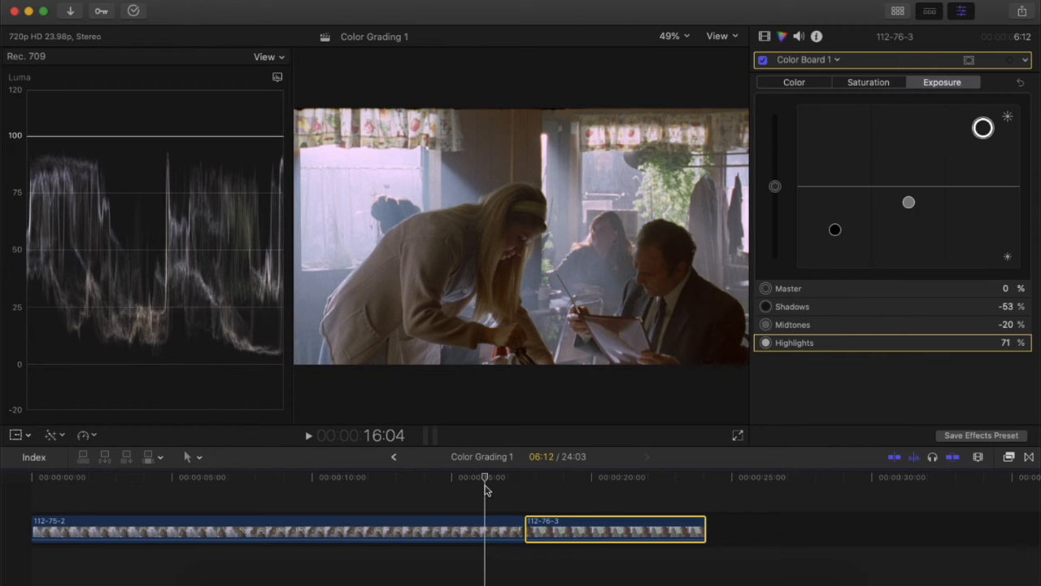
click(445, 525)
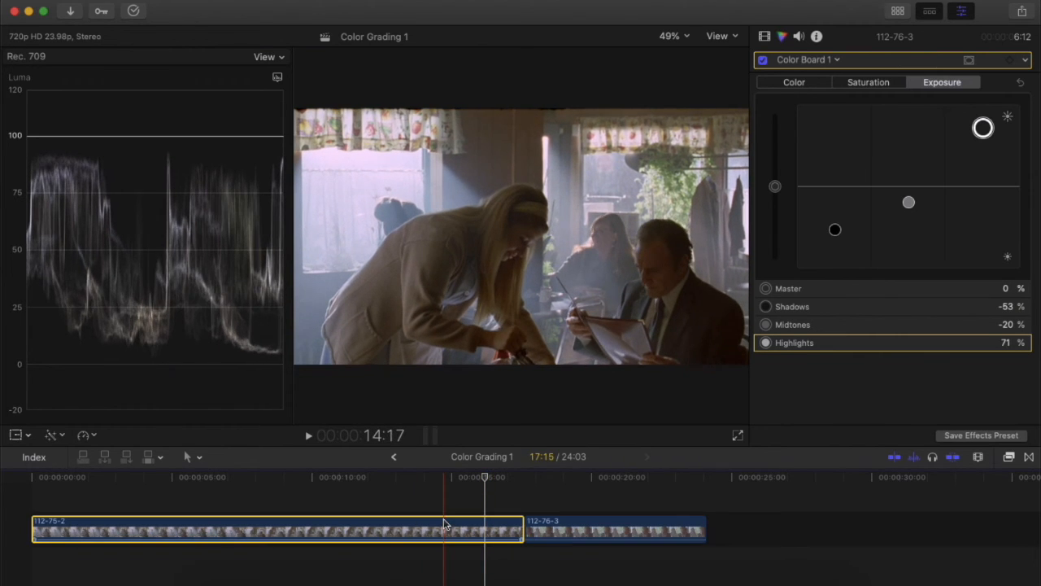
click(586, 531)
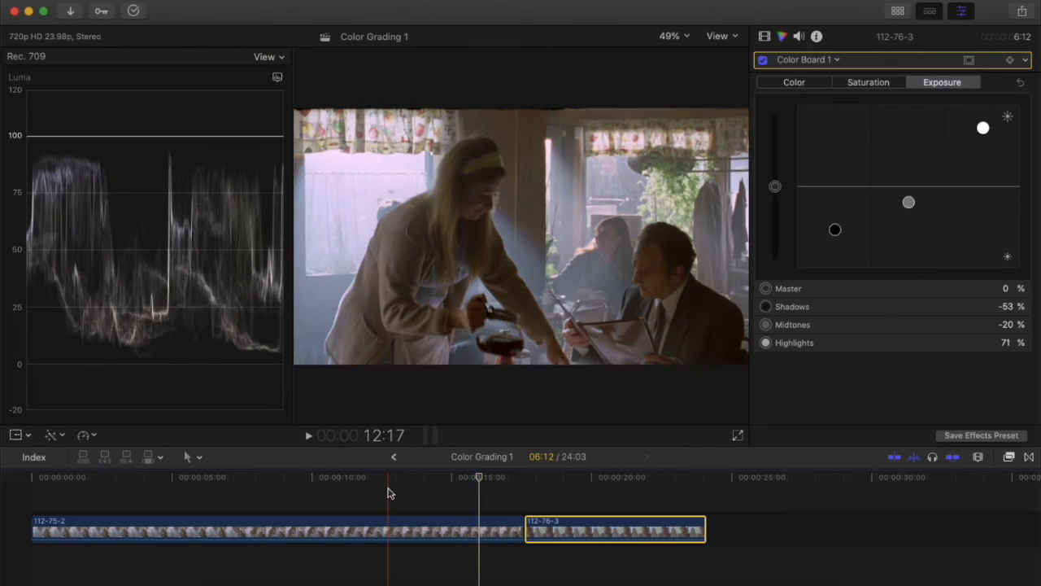
click(388, 490)
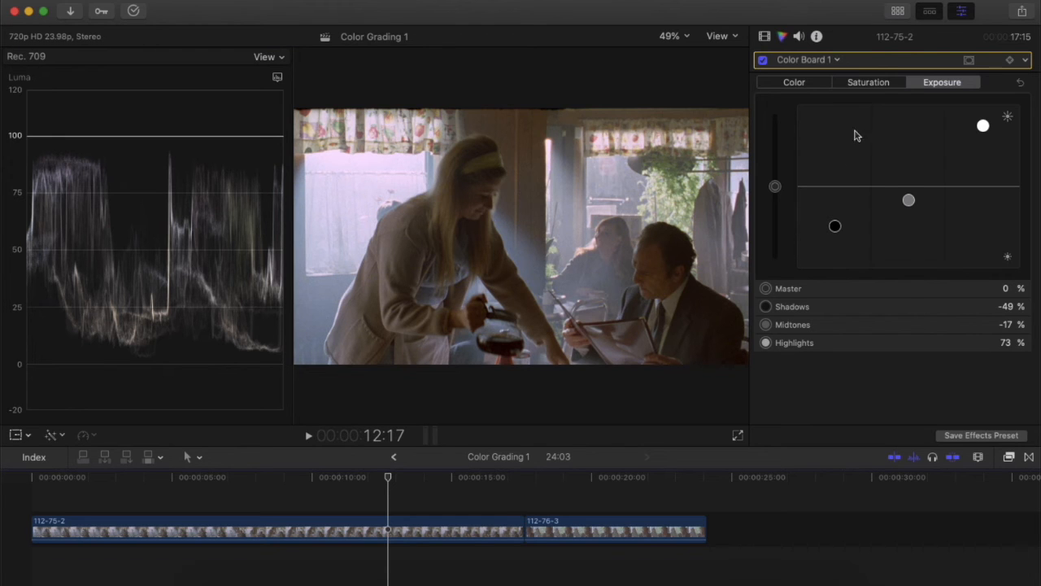
click(572, 521)
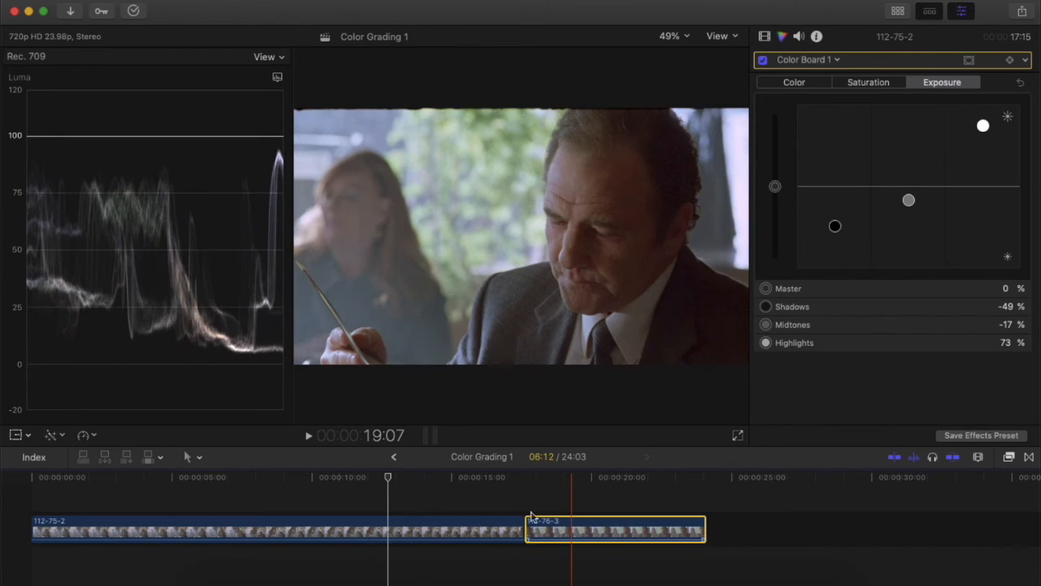
click(400, 523)
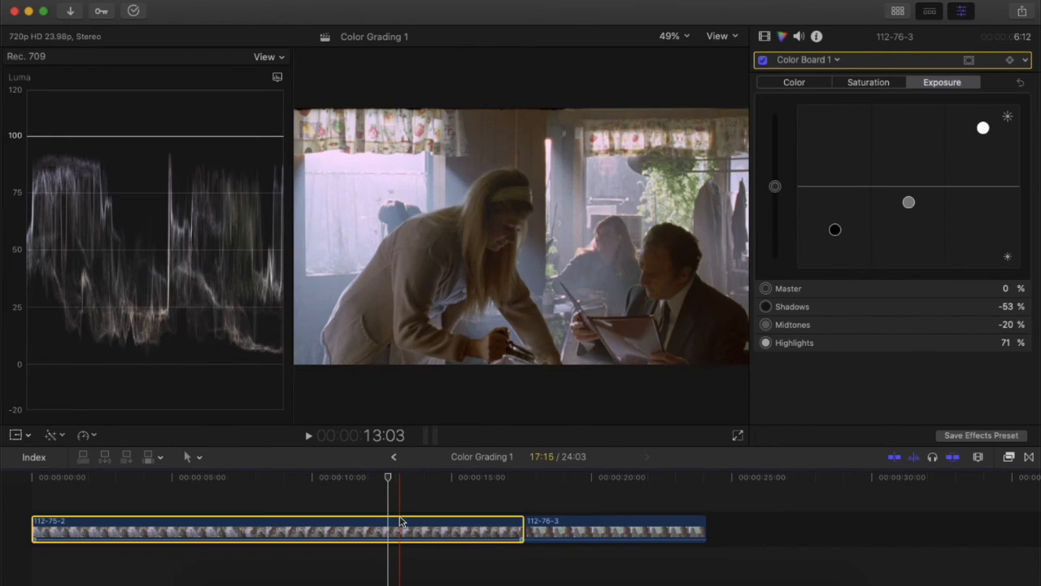
Step: Show the Color Board's saturation controls and park the playhead on clip 112-76-3 at about 20:00
click(877, 85)
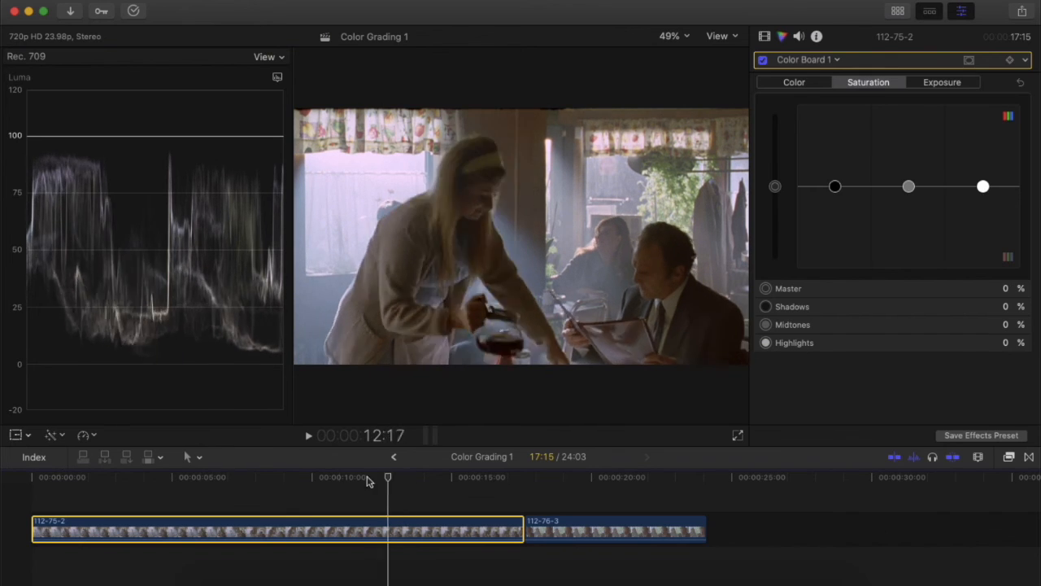
click(298, 478)
drag(297, 477, 293, 478)
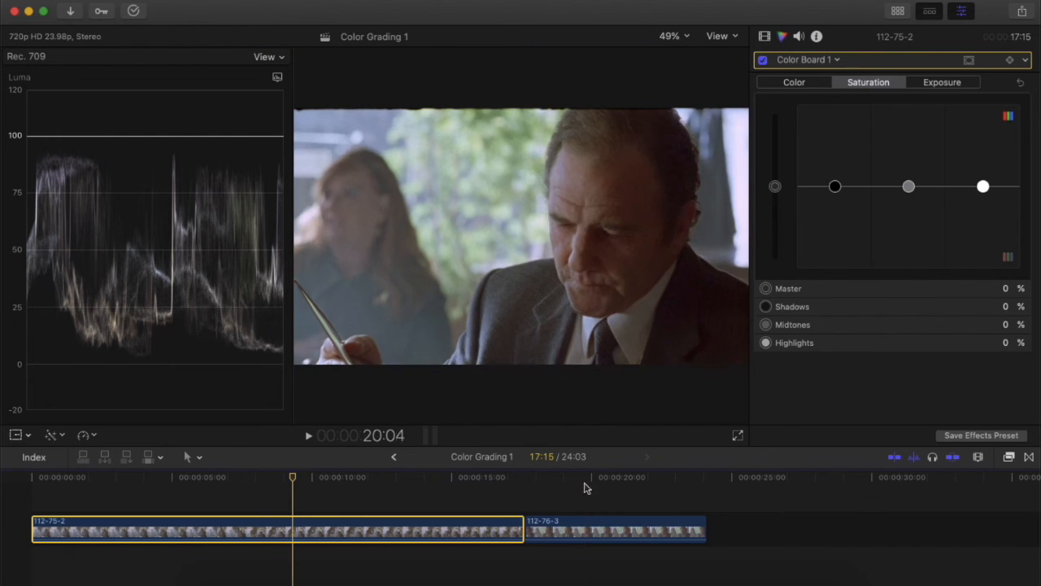
click(590, 483)
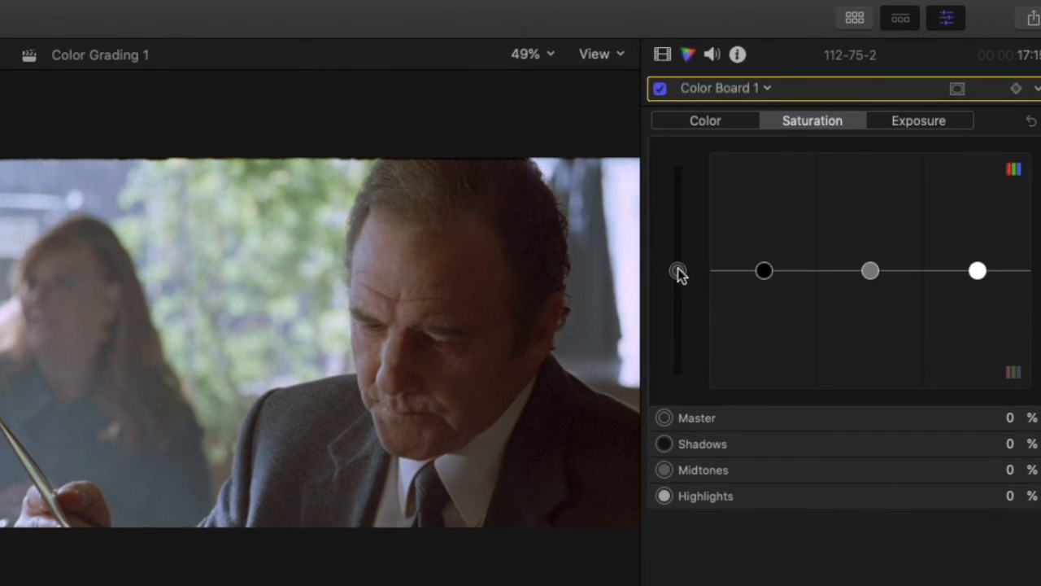
Step: Try the master saturation of clip 112-76-3 at 100%, -100% and -73%, ending at -6%
drag(679, 272, 690, 122)
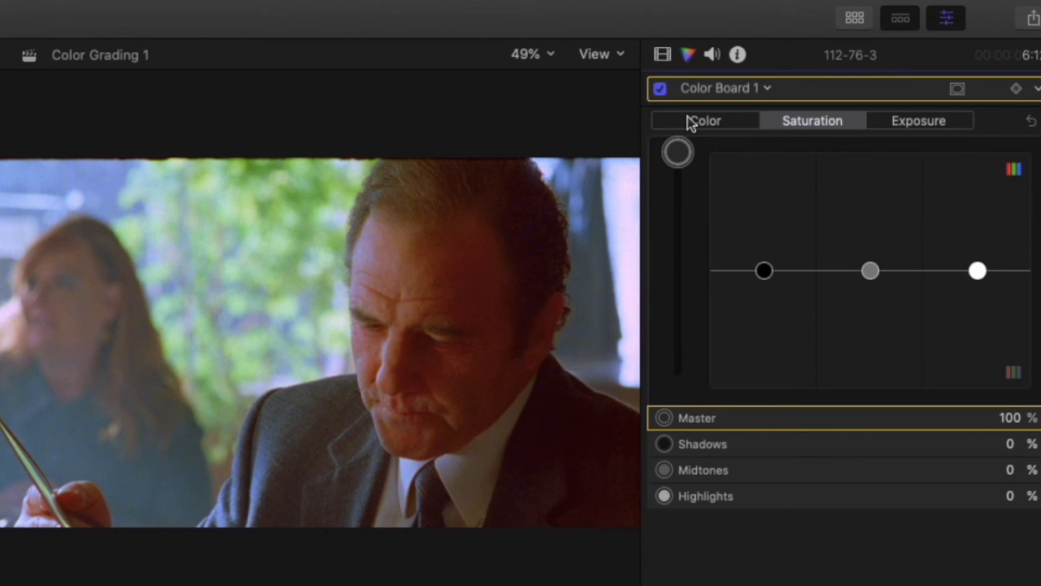
drag(690, 122, 669, 483)
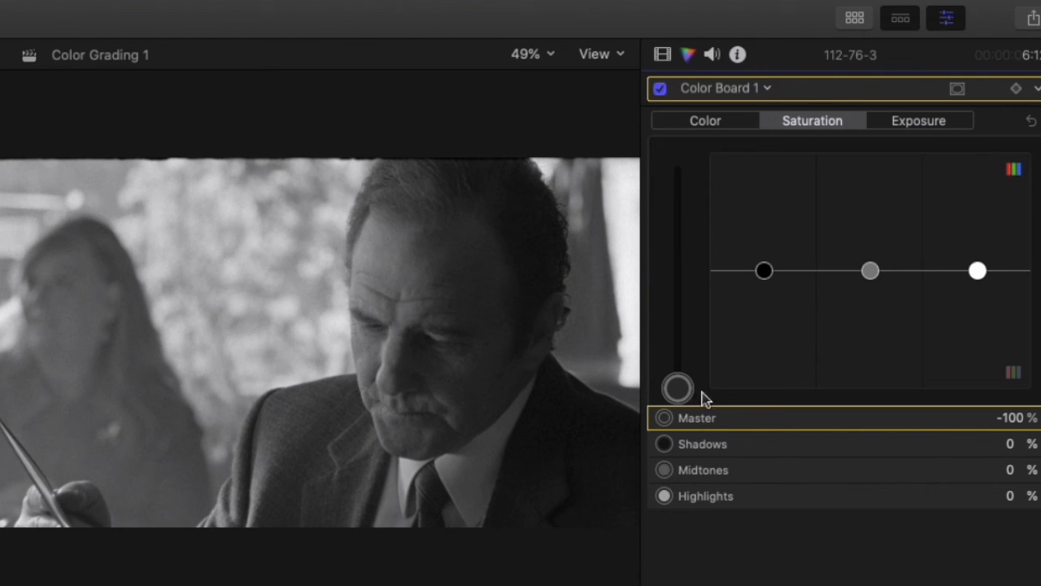
drag(702, 392, 679, 339)
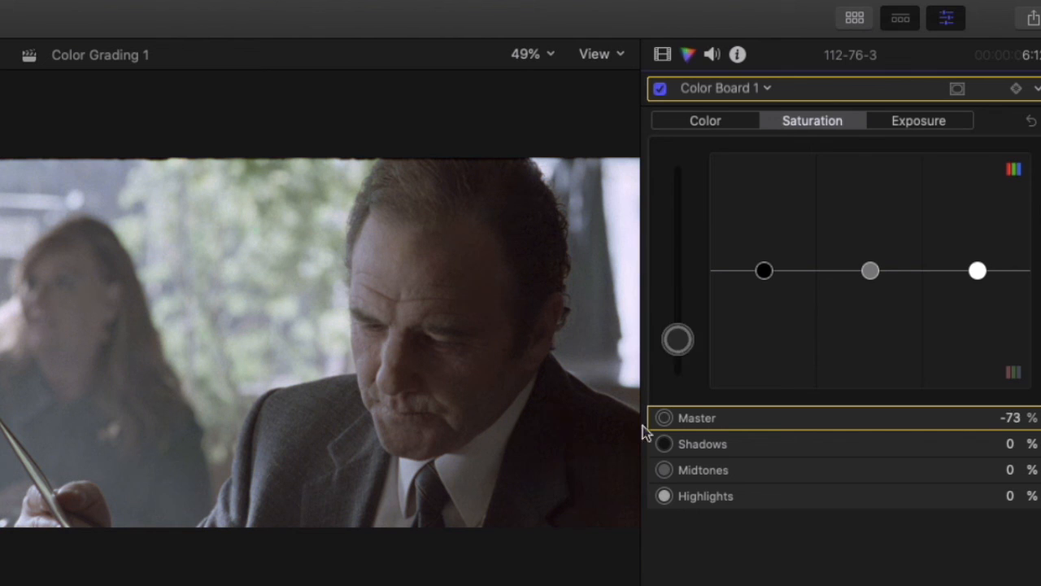
drag(642, 432, 676, 276)
Step: Try separate saturation levels on clip 112-76-3, with shadows at -25%, midtones at 40% and lowered highlights
click(765, 272)
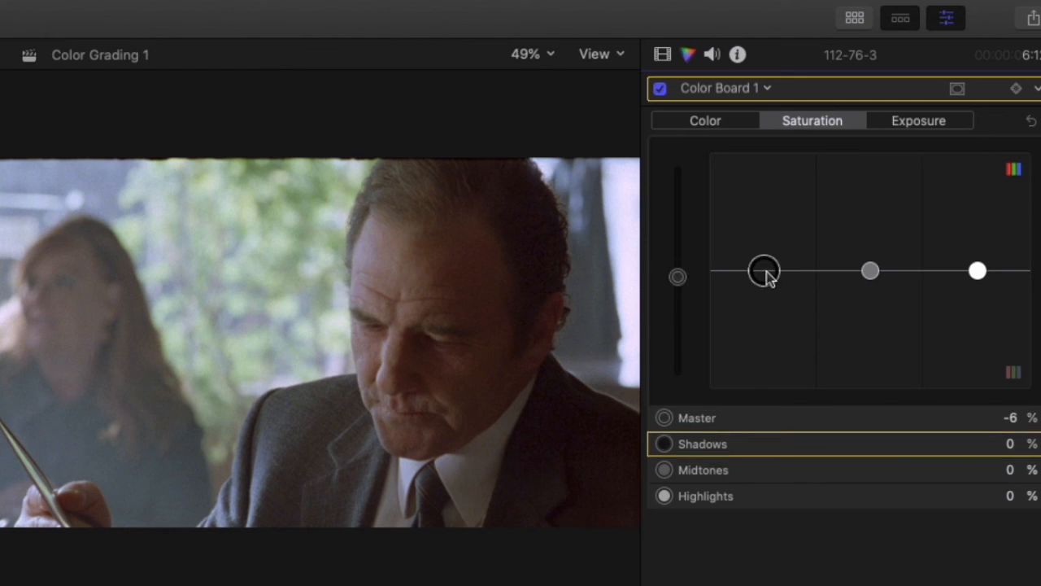
drag(766, 271, 771, 301)
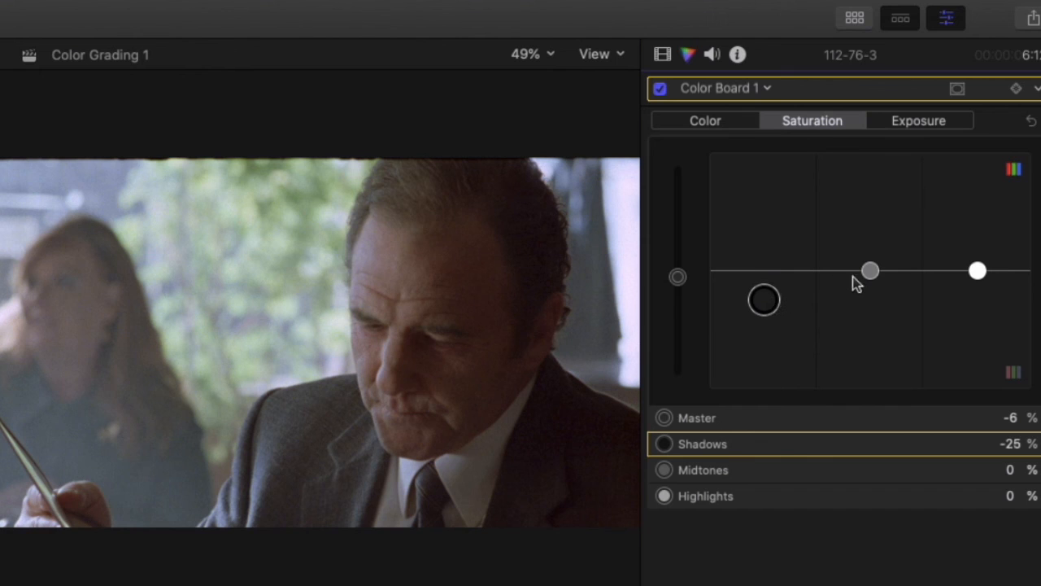
drag(870, 271, 869, 235)
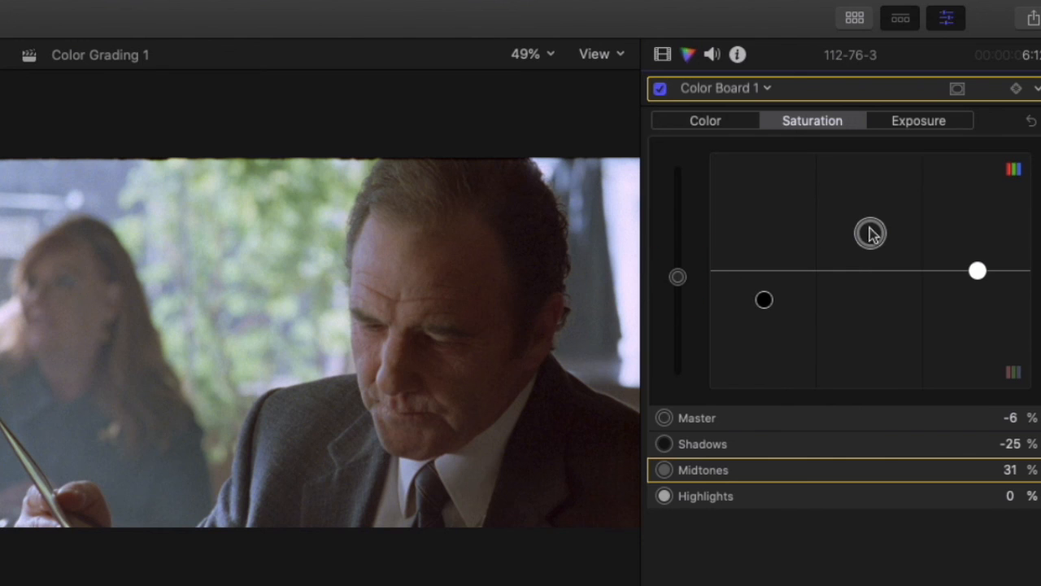
drag(870, 232, 871, 221)
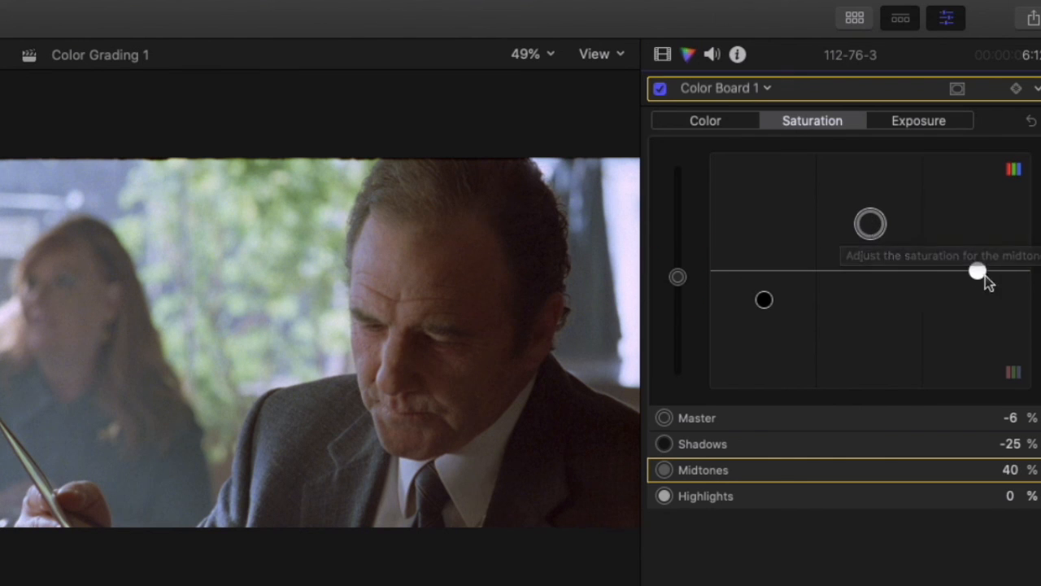
drag(982, 275, 986, 337)
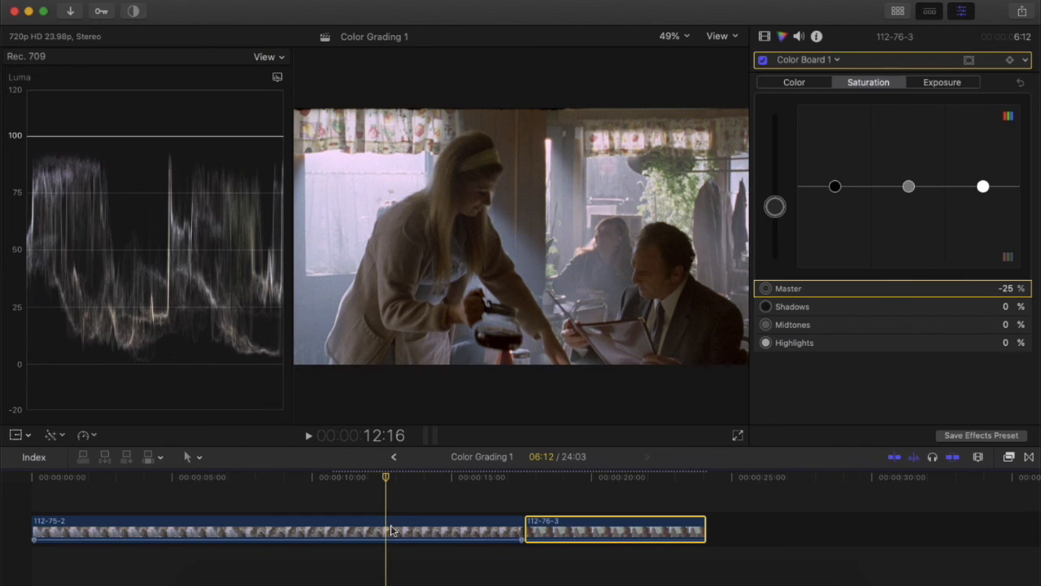
Step: Review the exposure and saturation settings of clip 112-75-2, and select clip 112-76-3 with the playhead at 20:08
click(391, 531)
click(935, 83)
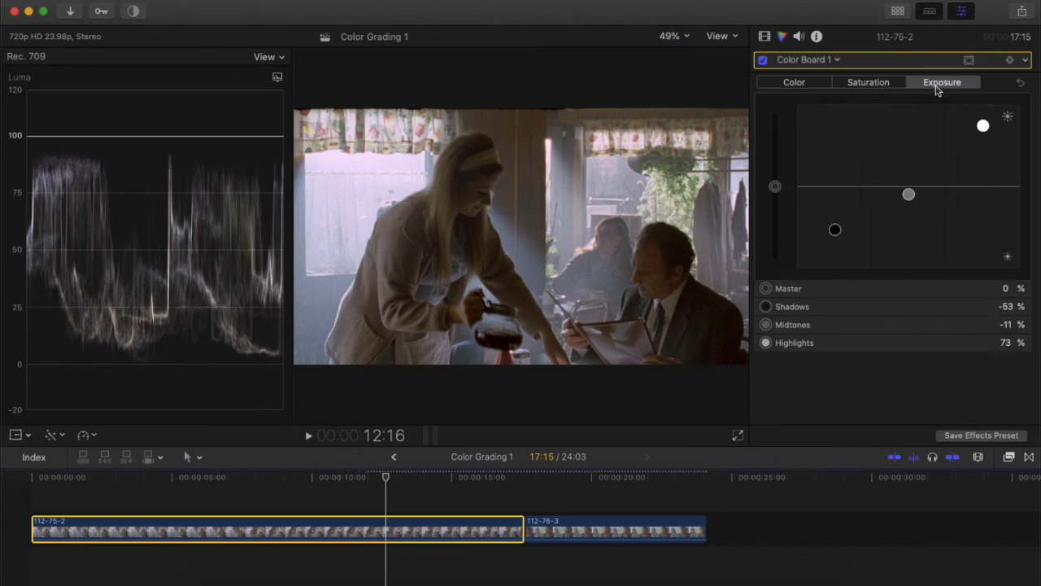
click(869, 83)
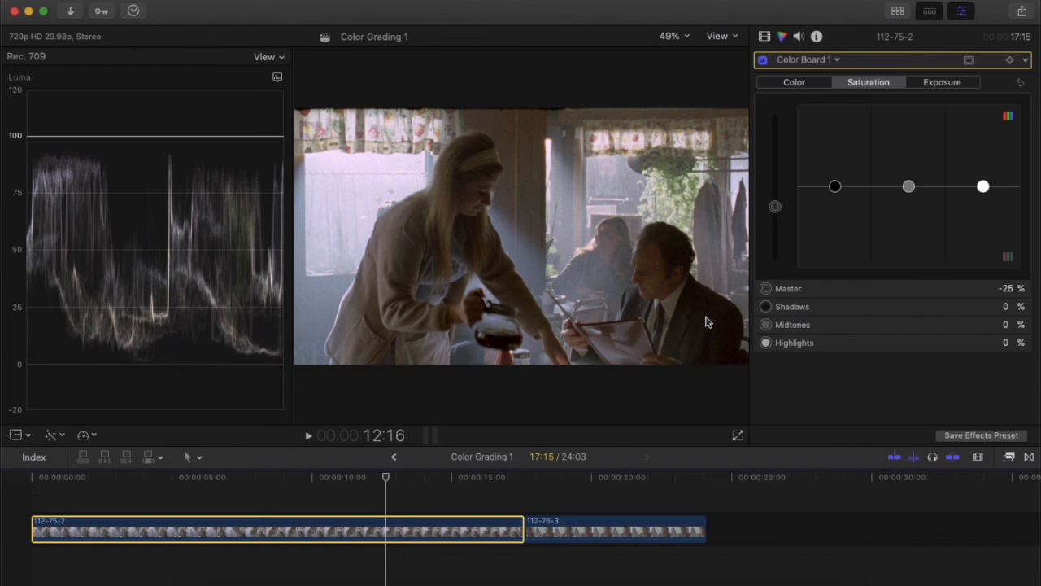
drag(599, 480, 602, 483)
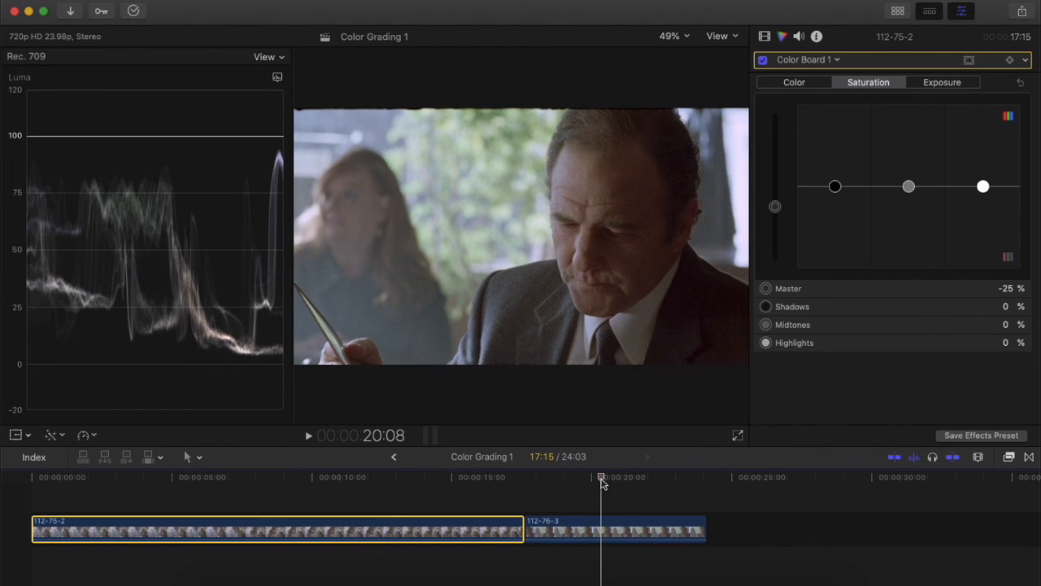
click(598, 525)
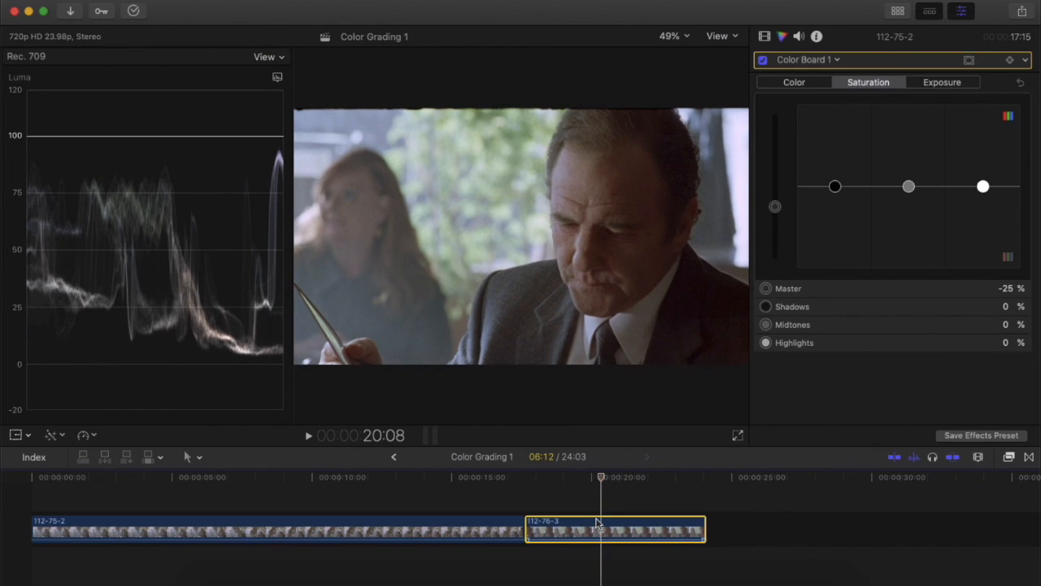